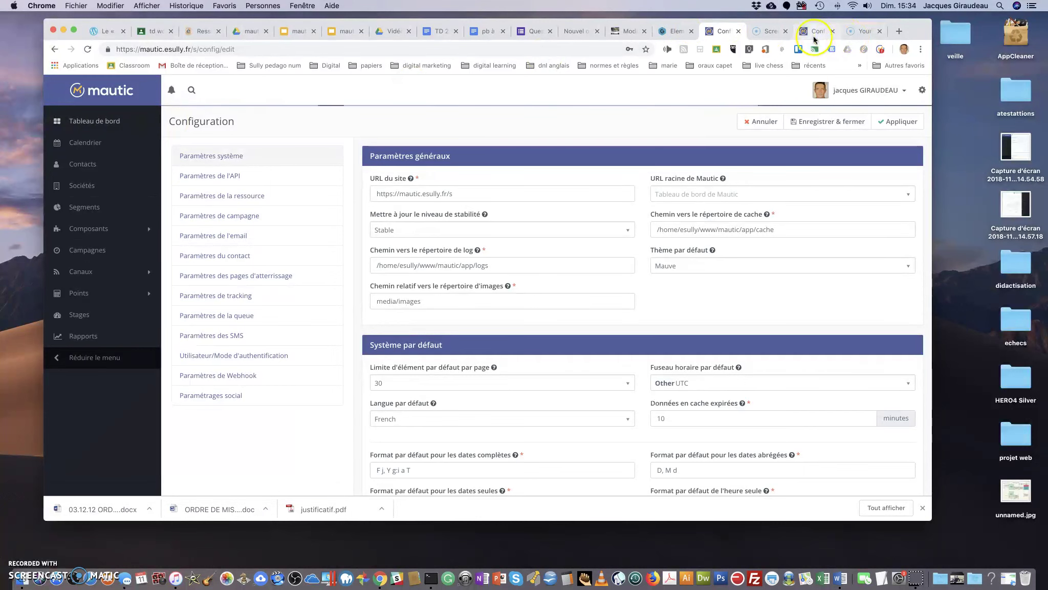
# Step: View the dashboard of the Mautic instance at 54.38.11.179 and open the dashboard of the mautic.esully.fr instance
pyautogui.click(814, 35)
pyautogui.click(78, 119)
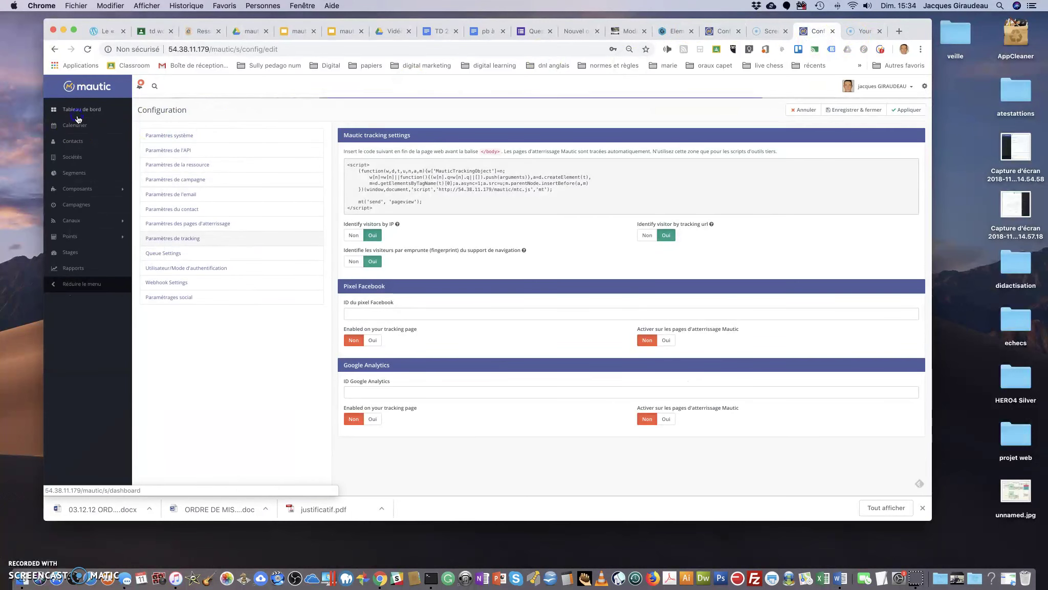
pyautogui.click(720, 31)
pyautogui.click(306, 165)
pyautogui.click(79, 122)
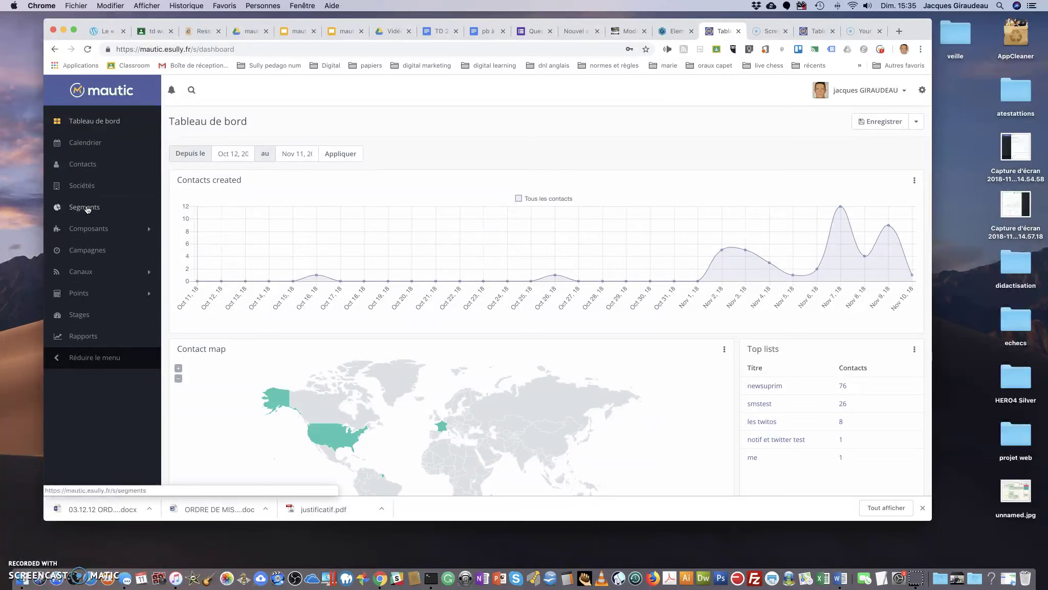
# Step: Open the contacts list and view the hint about bulk actions on selected contacts
pyautogui.click(79, 167)
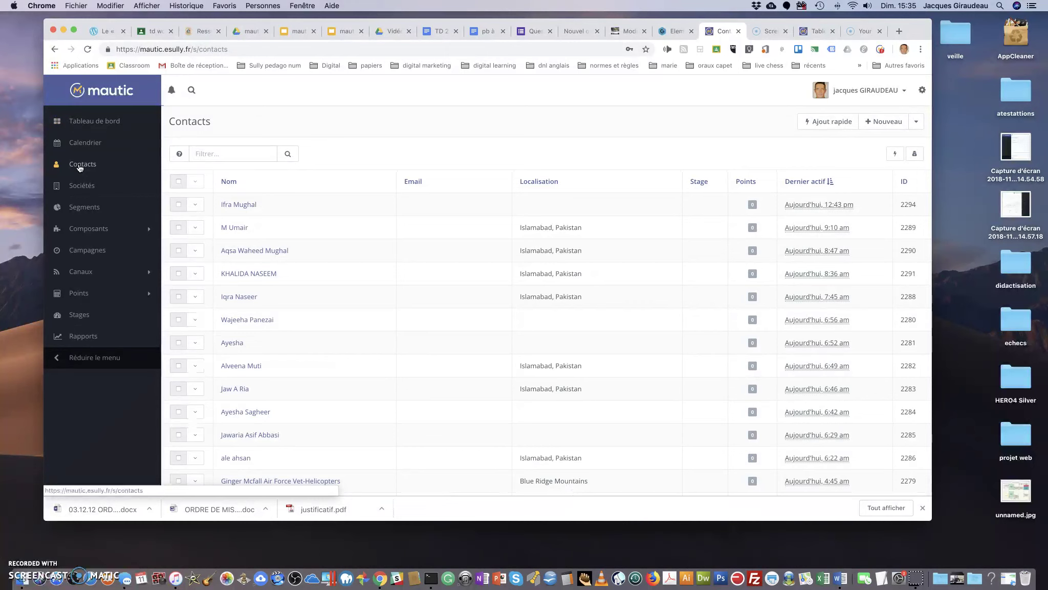
pyautogui.click(213, 149)
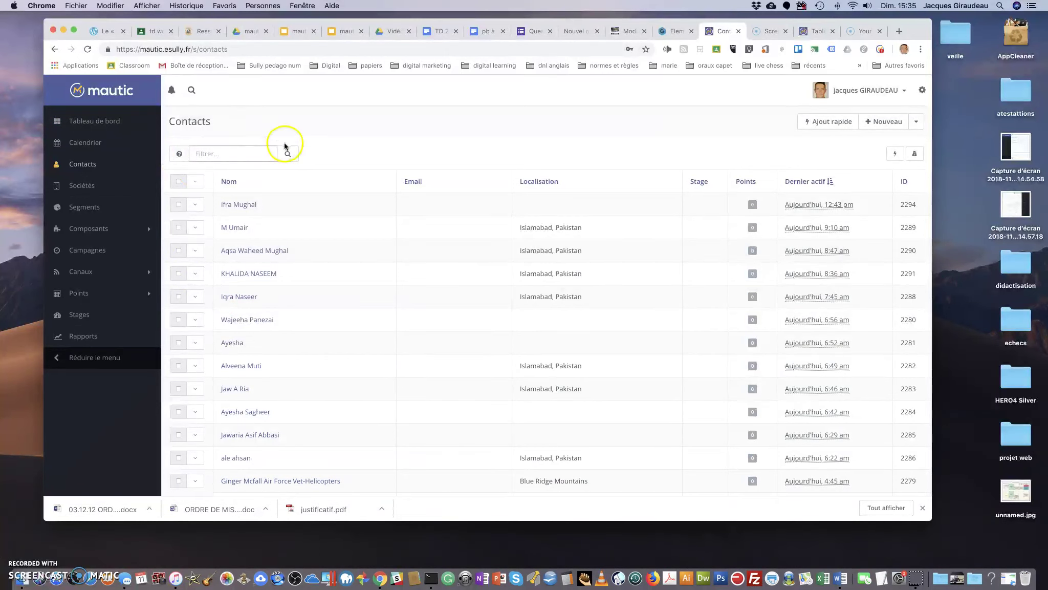
pyautogui.moveTo(193, 188)
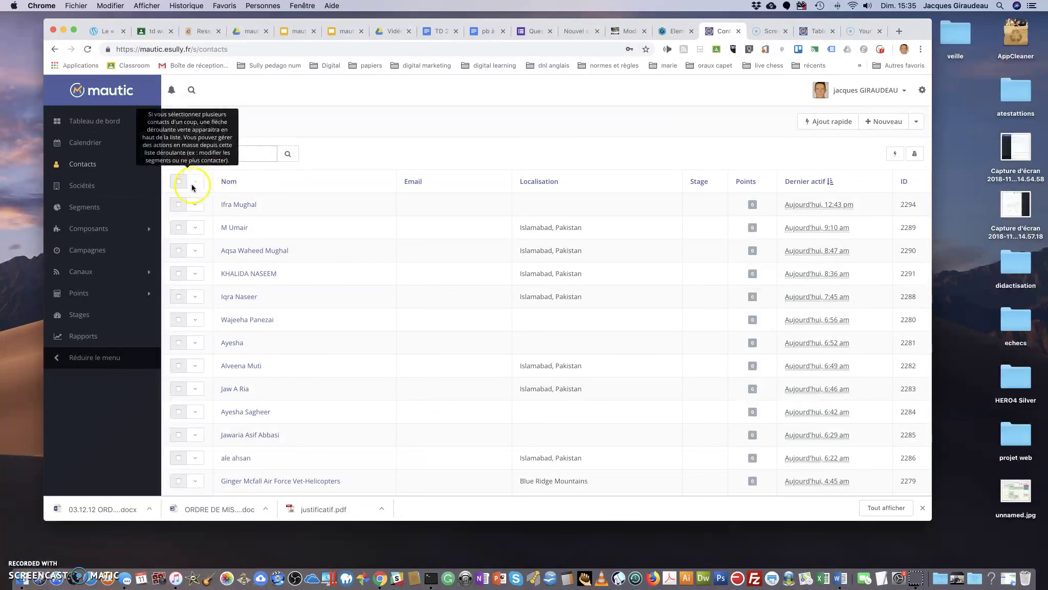
# Step: Select the second and third contacts, review the bulk actions available for them, and clear the selection
pyautogui.click(175, 231)
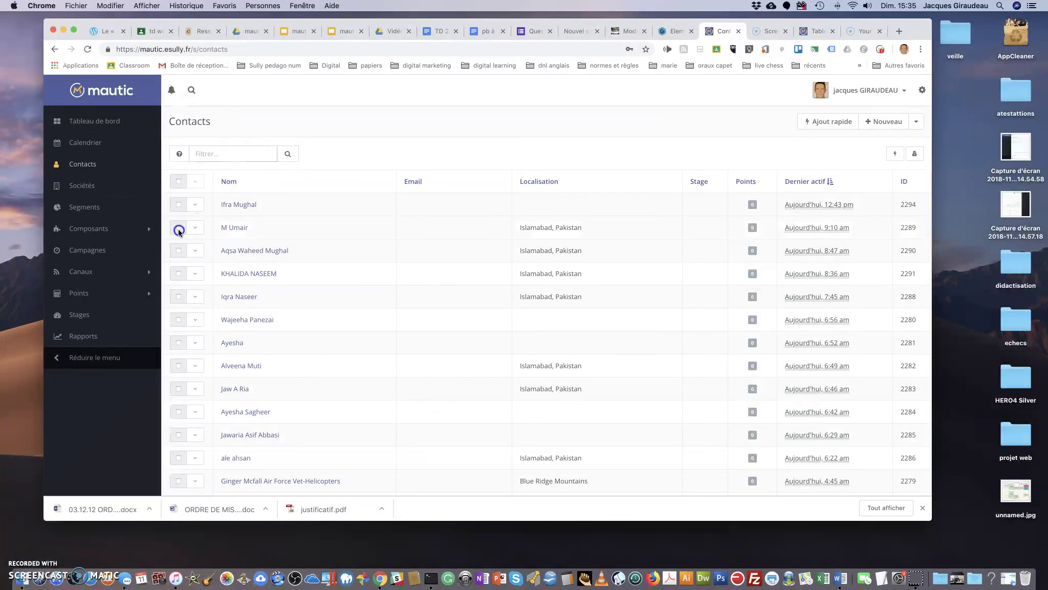
pyautogui.click(179, 228)
pyautogui.click(178, 251)
pyautogui.click(195, 228)
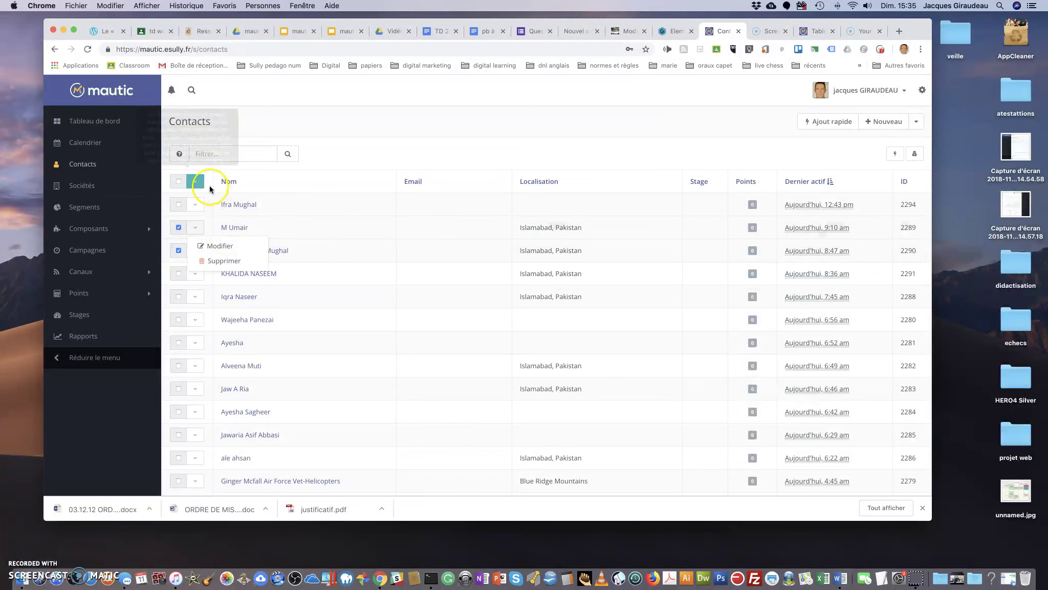
pyautogui.click(195, 182)
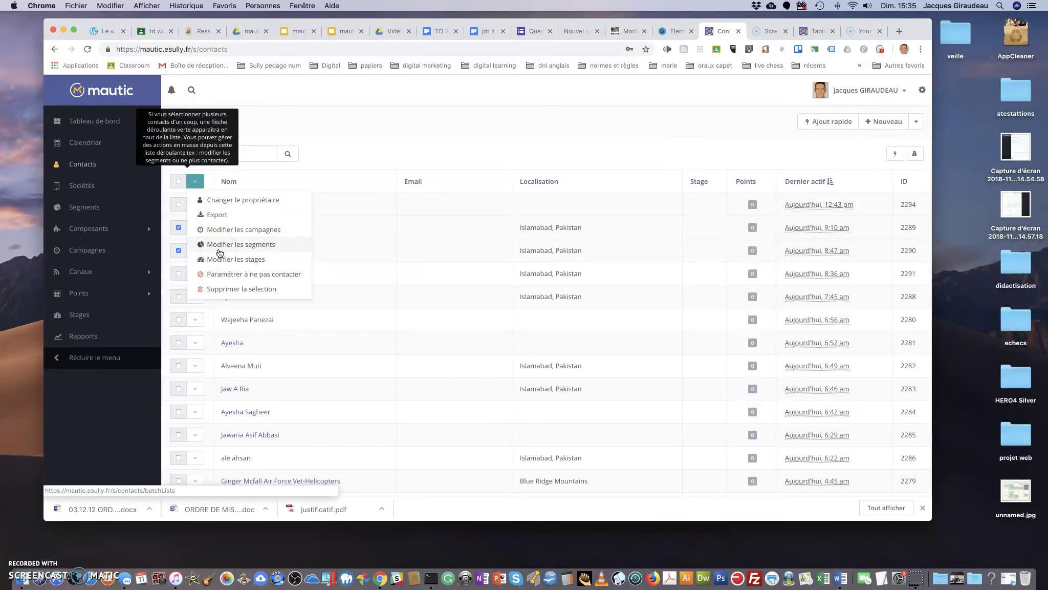
pyautogui.click(220, 259)
pyautogui.click(221, 251)
pyautogui.click(221, 251)
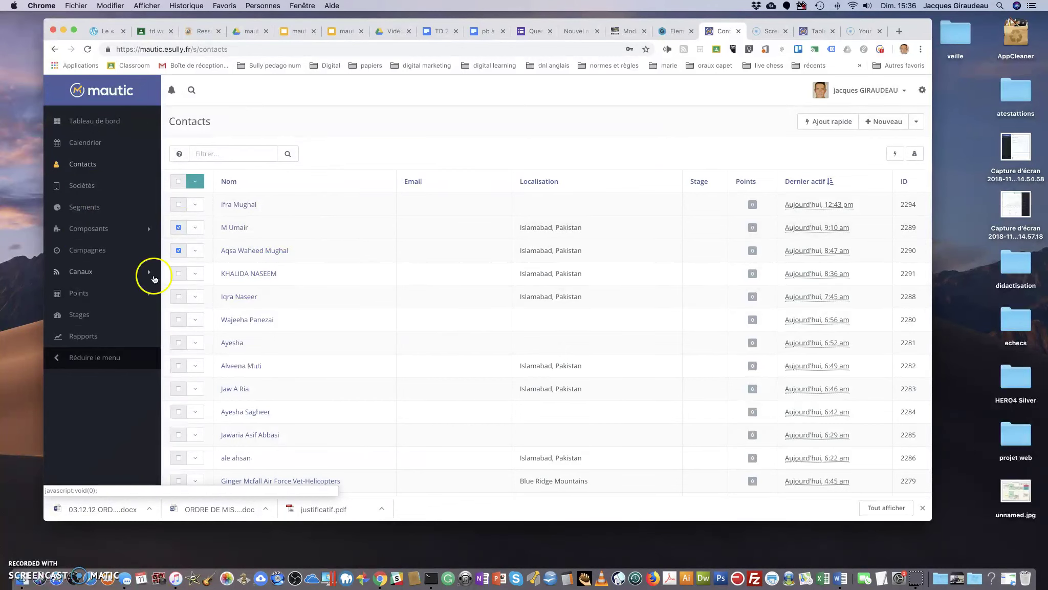
pyautogui.click(178, 250)
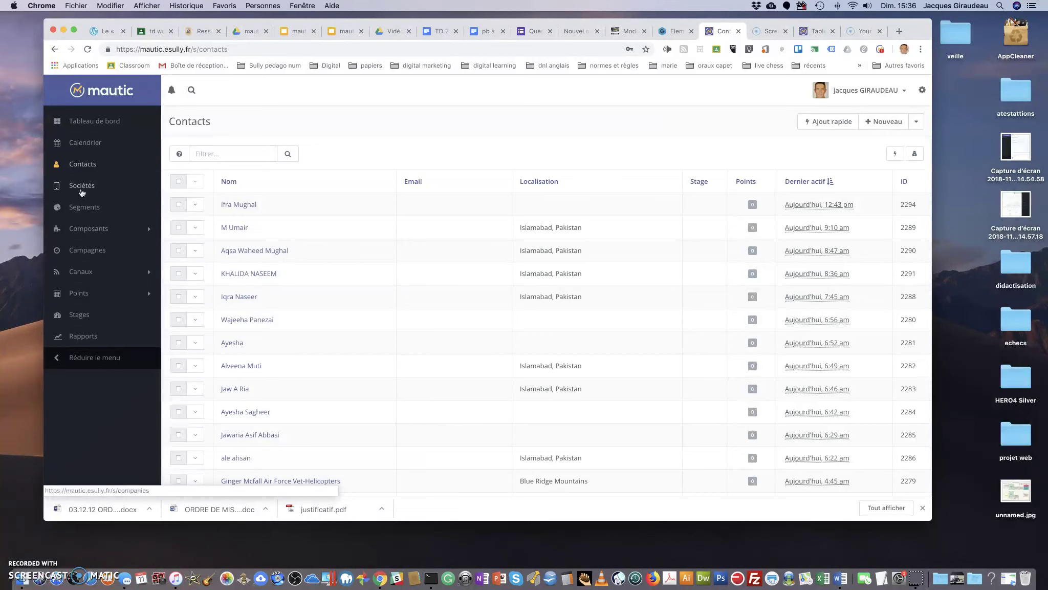
# Step: Open the "les twitos" segment and examine its chart of added contacts and its member contacts
pyautogui.click(80, 209)
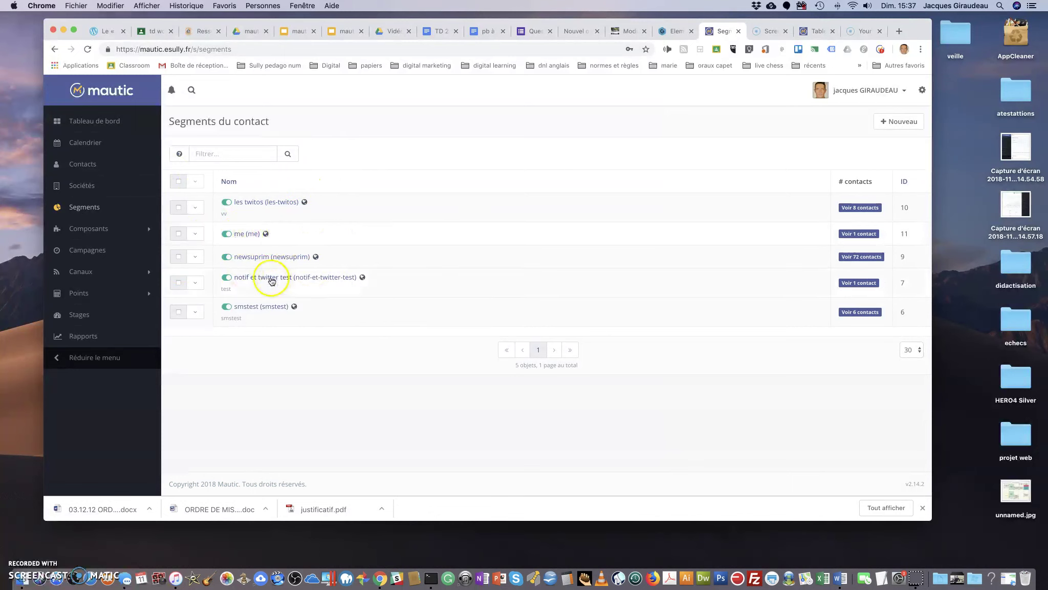
pyautogui.click(256, 204)
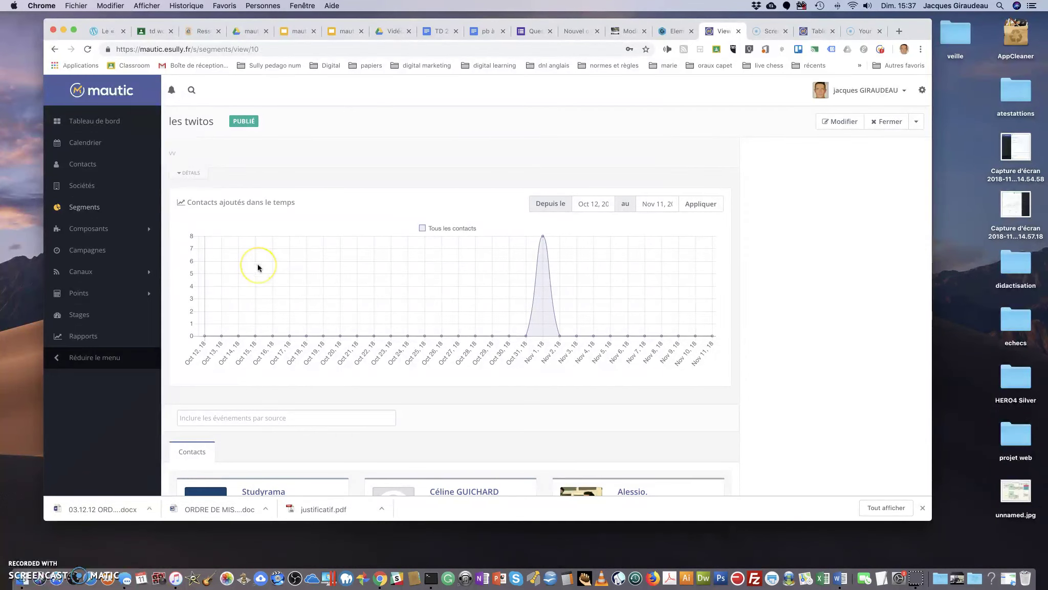
pyautogui.scroll(-1, 258, 268)
pyautogui.scroll(1, 259, 267)
pyautogui.scroll(-5, 257, 267)
pyautogui.scroll(5, 258, 267)
pyautogui.scroll(-5, 258, 268)
pyautogui.scroll(-1, 257, 266)
pyautogui.scroll(2, 258, 266)
pyautogui.click(217, 263)
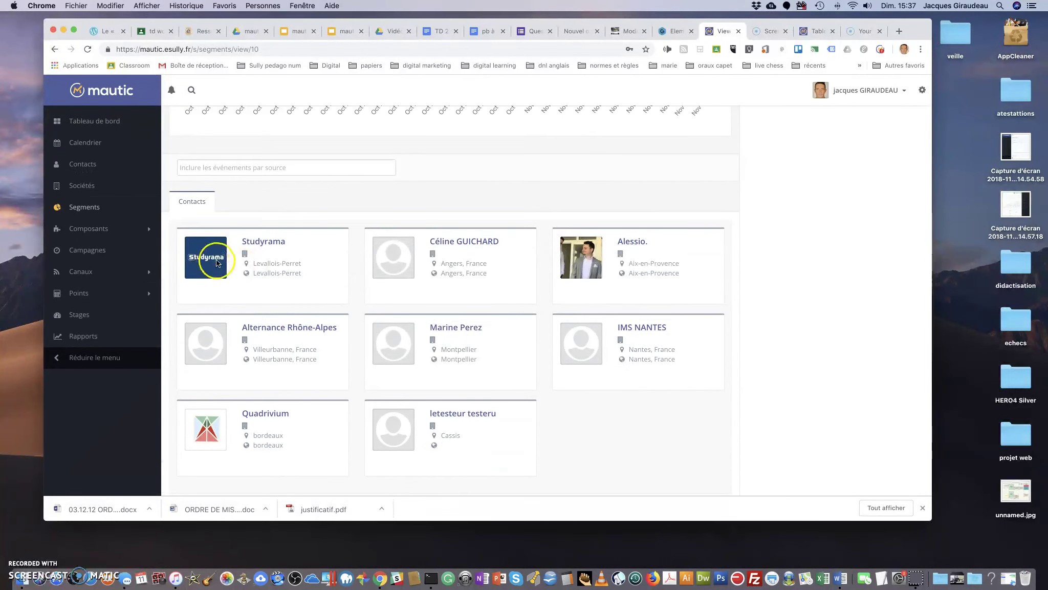
pyautogui.scroll(-3, 216, 260)
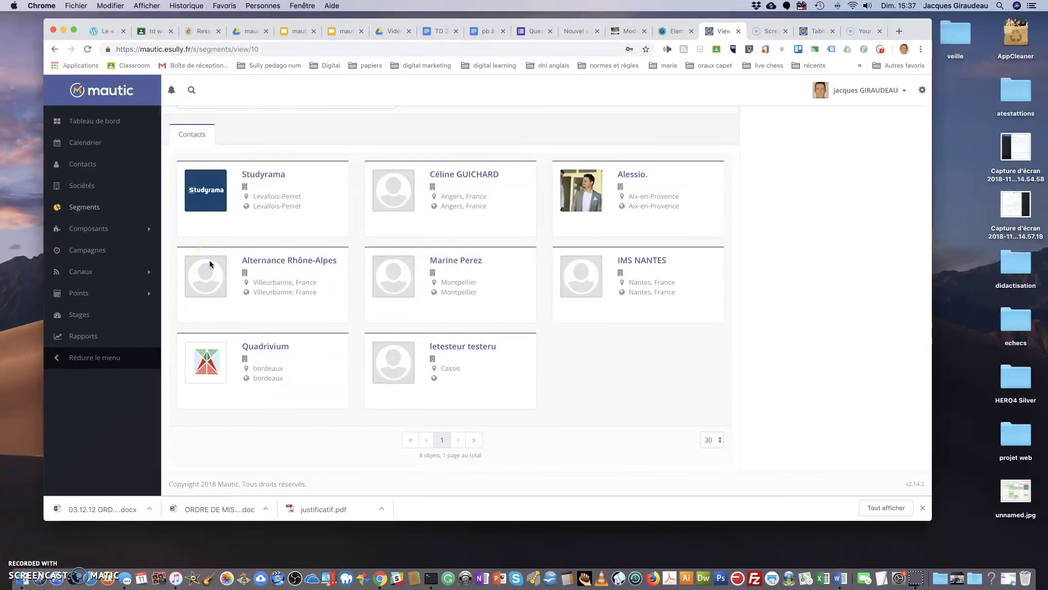
pyautogui.scroll(10, 210, 264)
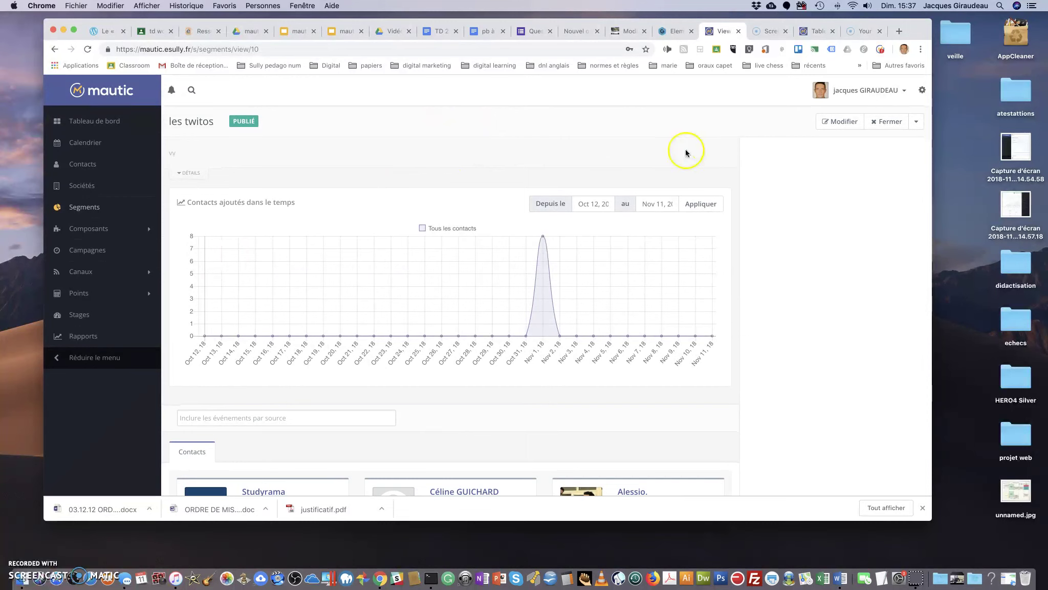
# Step: Open the "les twitos" segment for editing, review its Twitter filter, and save and close the segment
pyautogui.click(842, 122)
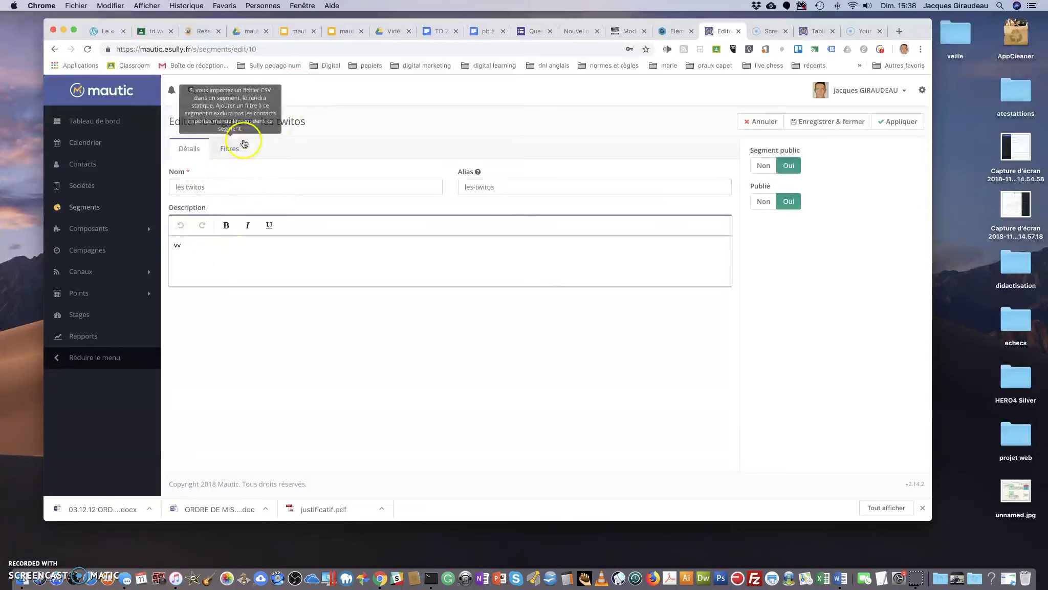
pyautogui.click(235, 154)
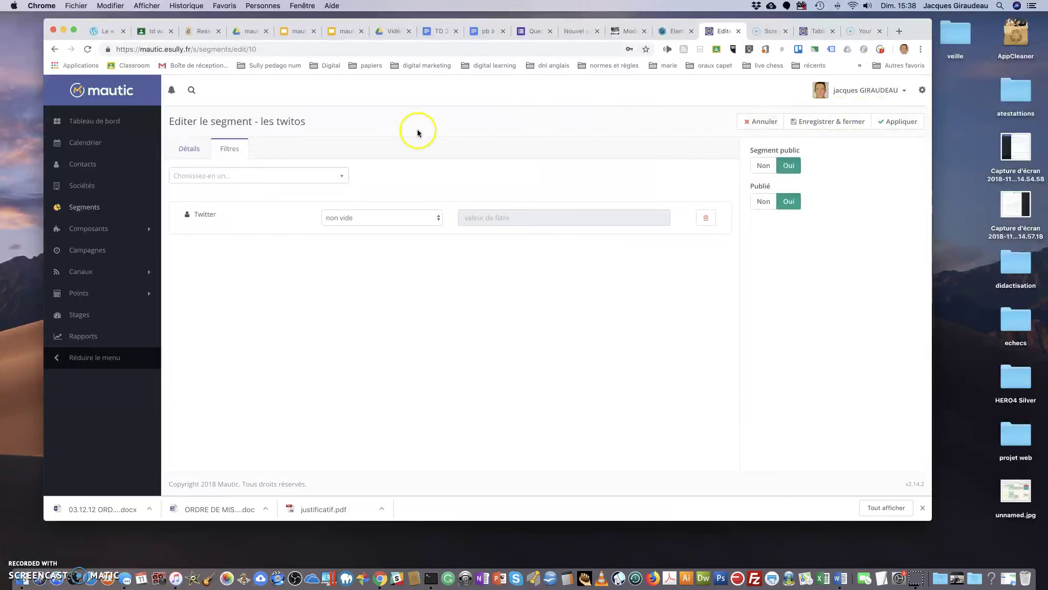
pyautogui.click(805, 124)
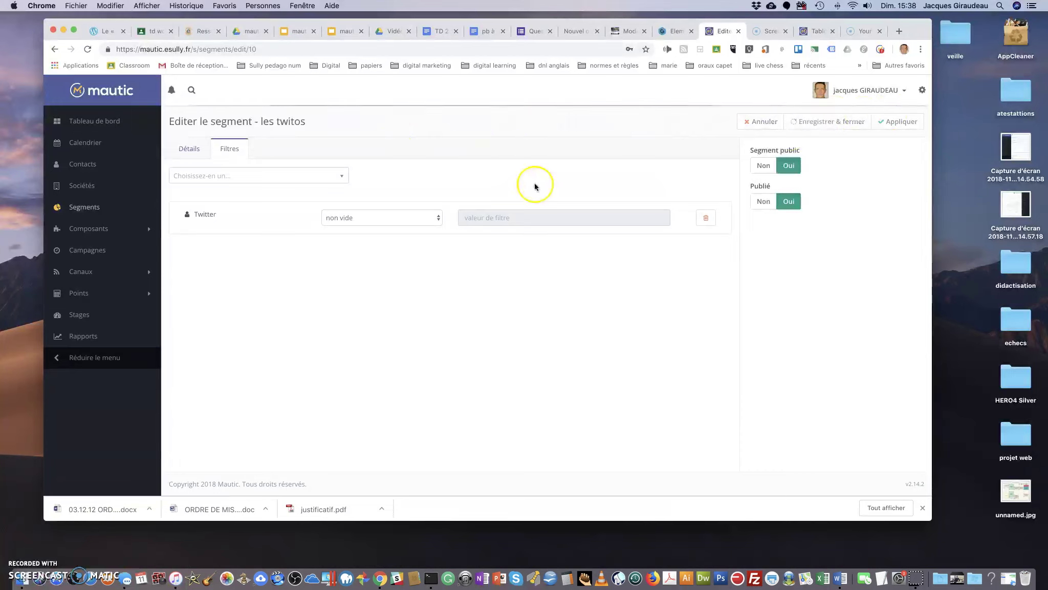
# Step: Expand the Composants section and view the list of resources
pyautogui.click(149, 233)
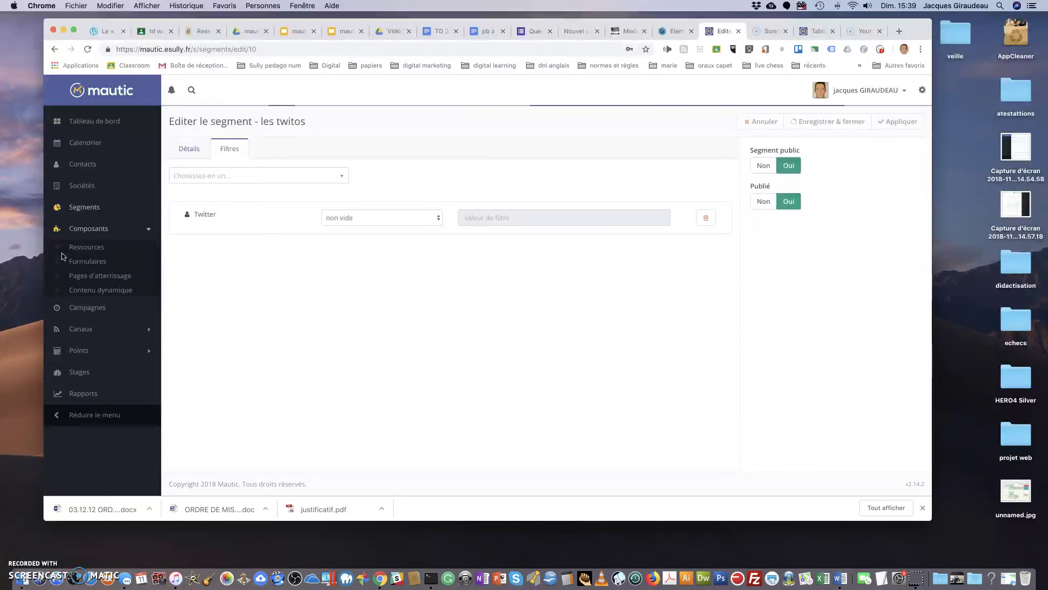
pyautogui.click(82, 251)
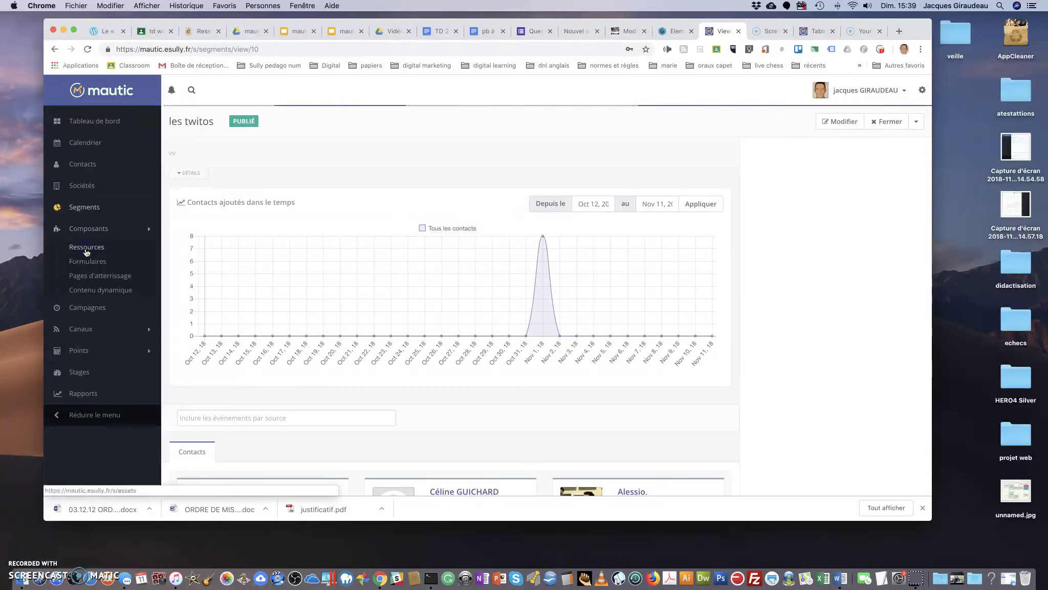
pyautogui.click(99, 317)
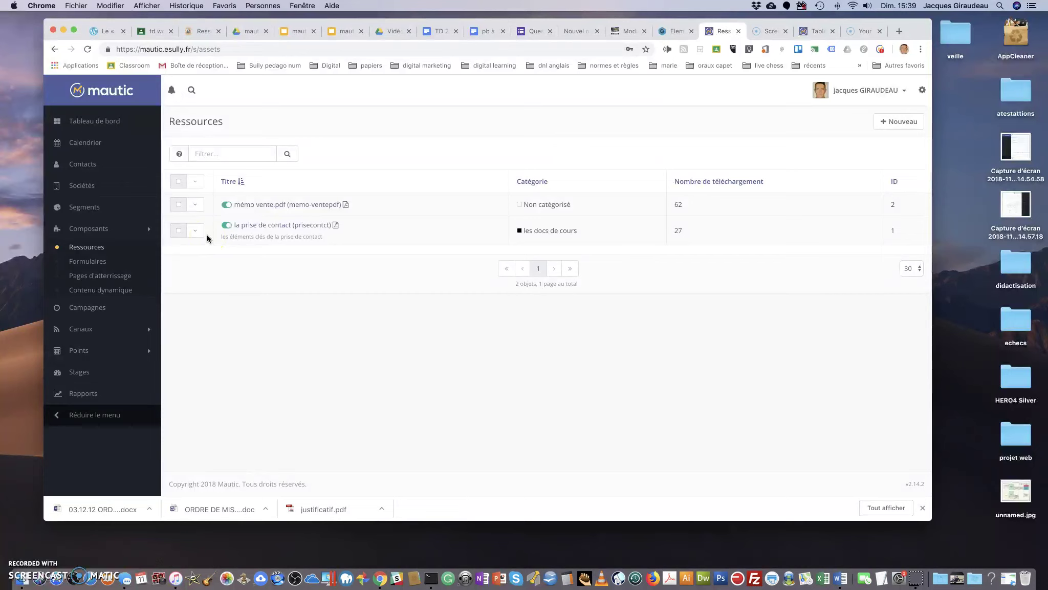
# Step: Open the form "formulaire d'inscription" and examine its submissions chart and its form fields
pyautogui.click(89, 263)
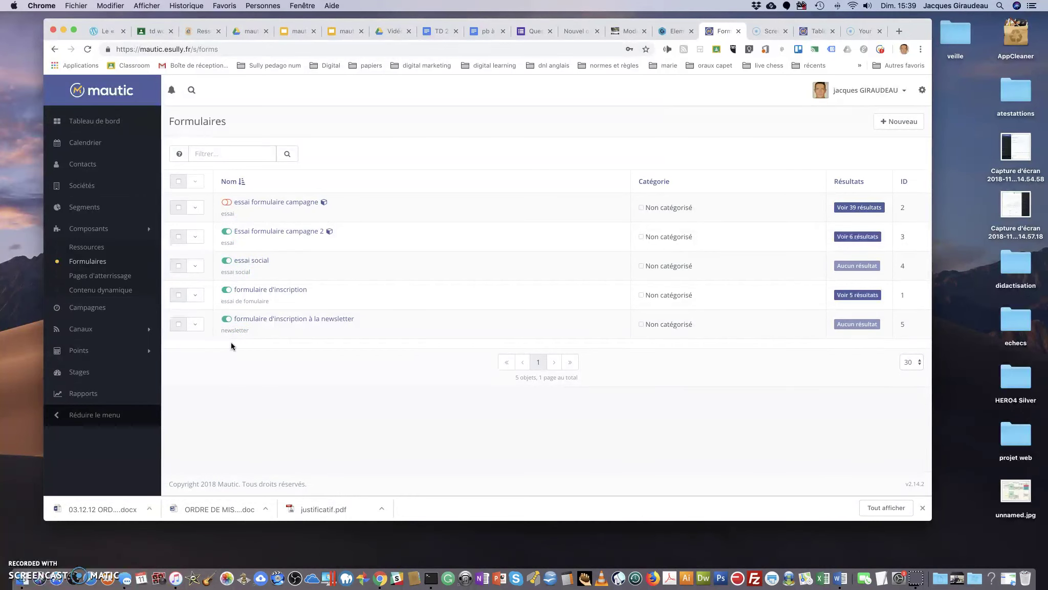
pyautogui.click(251, 291)
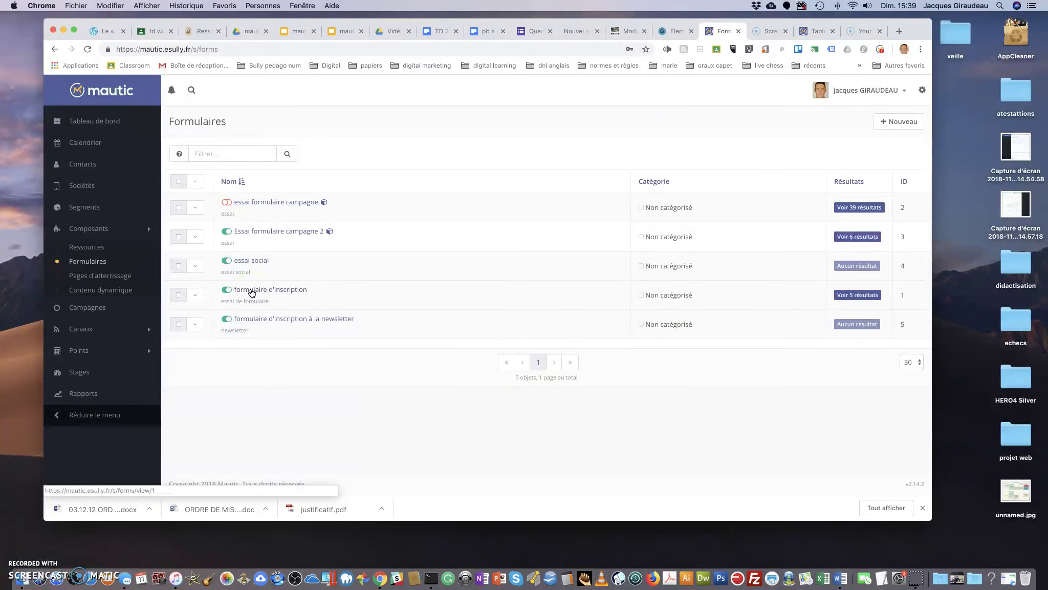
pyautogui.click(252, 291)
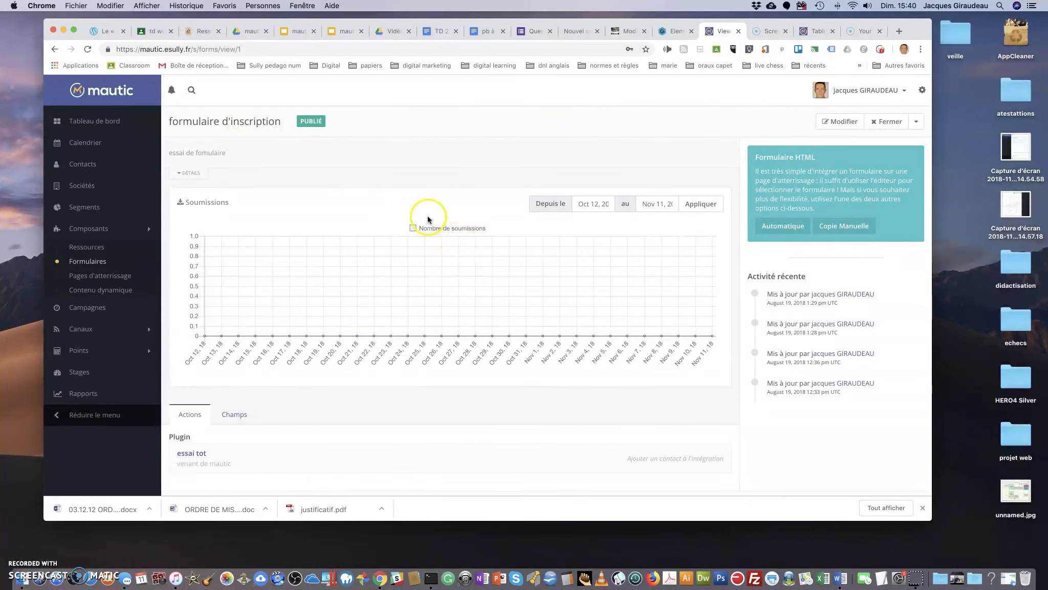
pyautogui.scroll(-1, 603, 219)
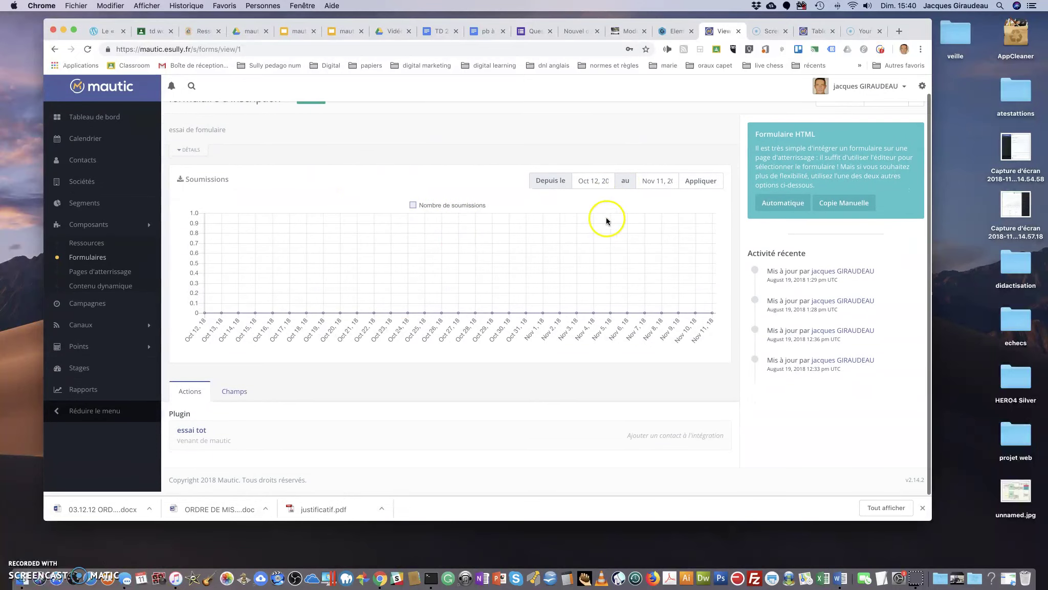
pyautogui.click(234, 392)
pyautogui.scroll(-2, 343, 384)
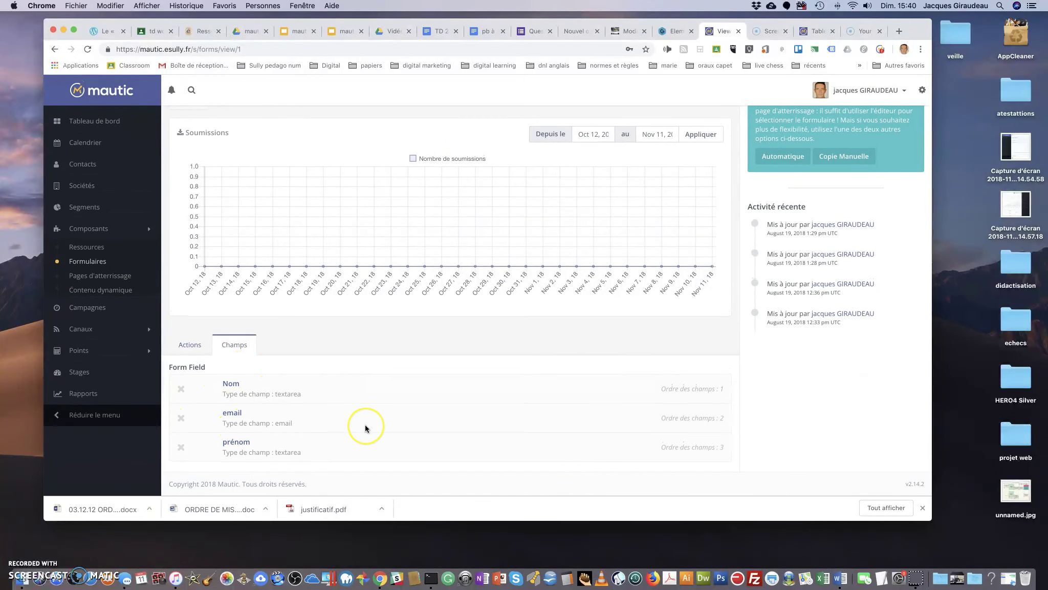
pyautogui.press('super+r')
pyautogui.scroll(3, 399, 374)
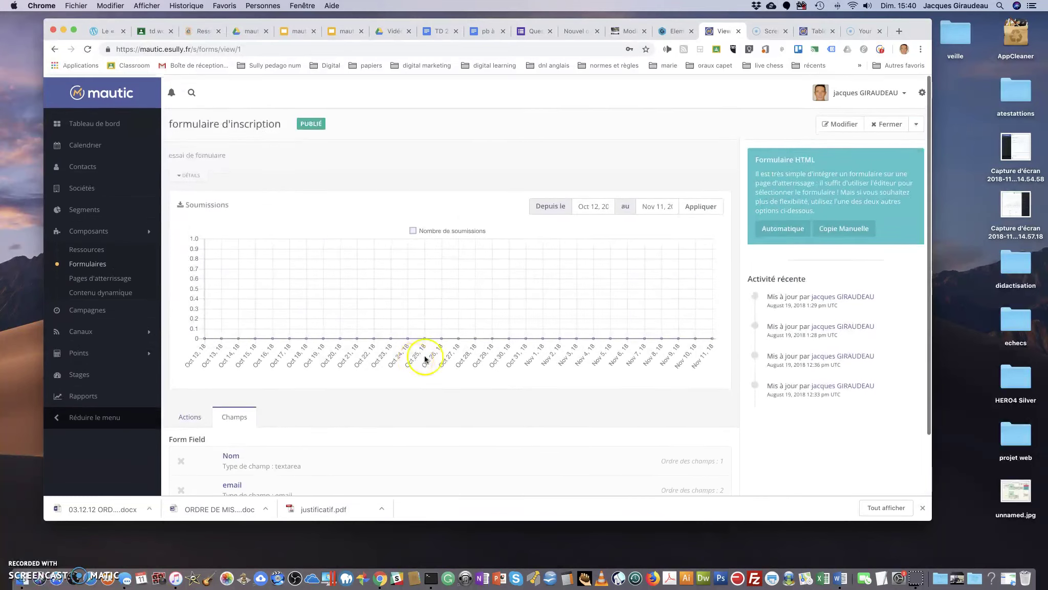
# Step: View the automatic JavaScript and iframe embed codes of the registration form and close the code window
pyautogui.click(782, 230)
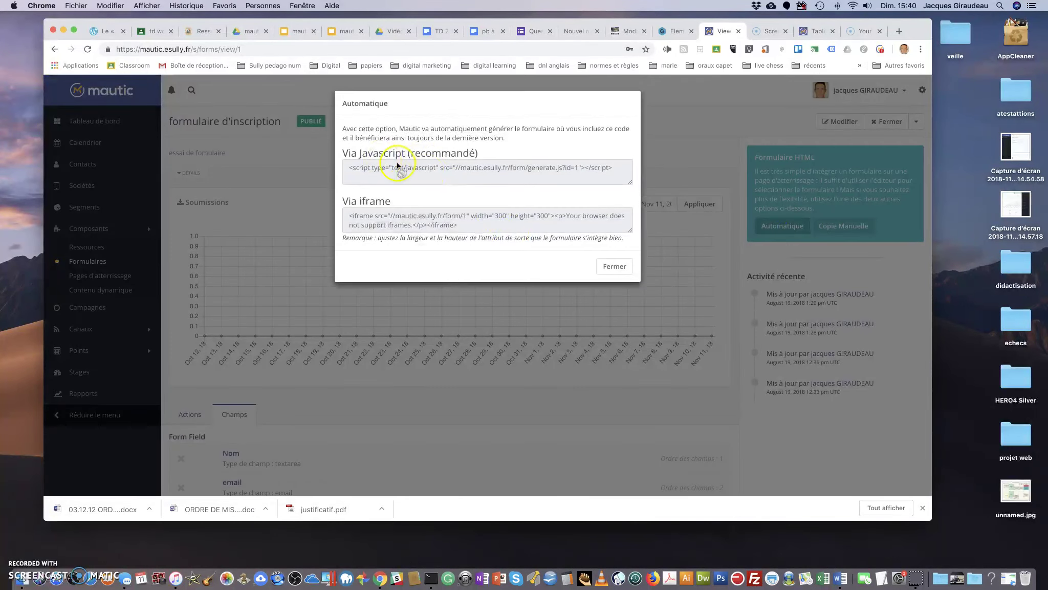
pyautogui.click(616, 269)
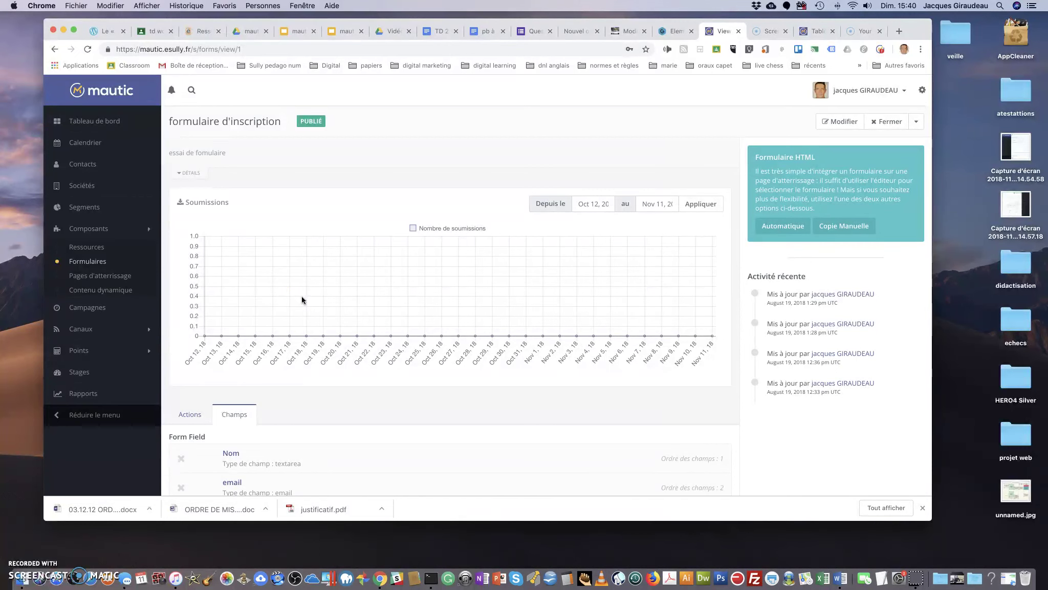
pyautogui.click(79, 263)
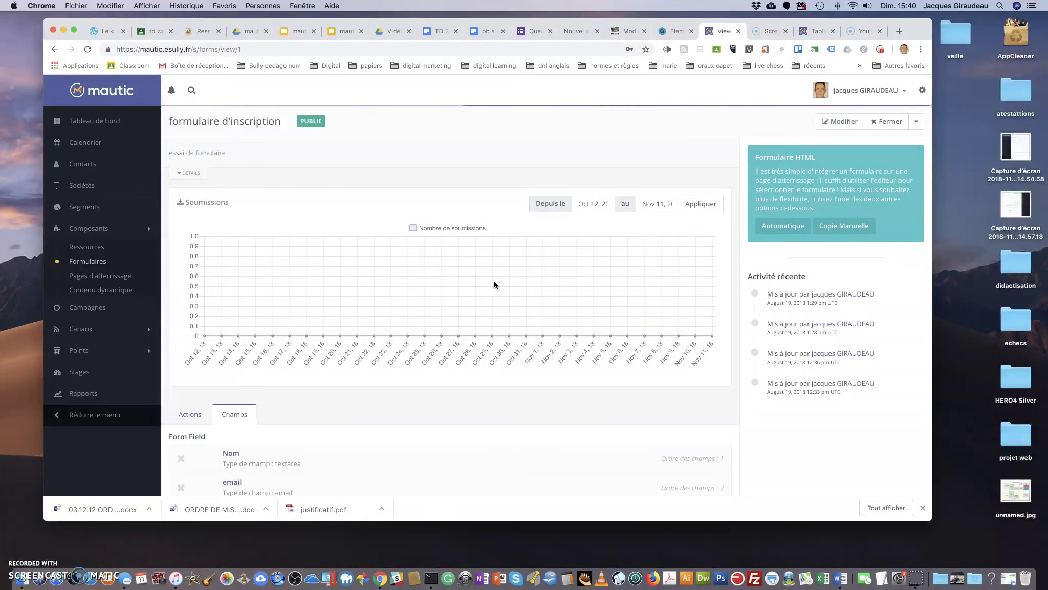
pyautogui.click(782, 229)
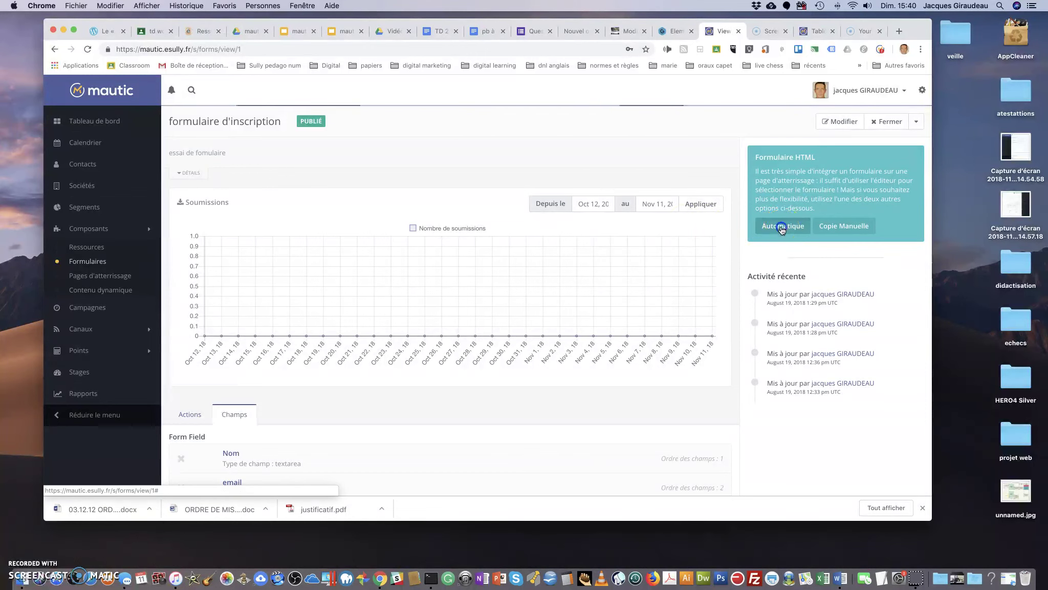
pyautogui.click(614, 267)
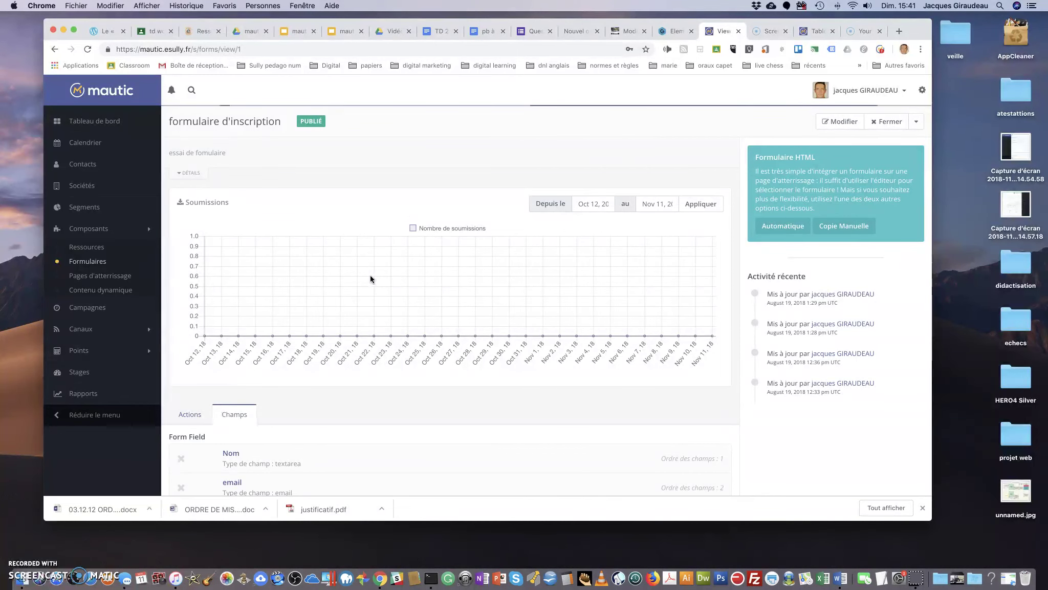
# Step: View the landing pages and campaigns lists and expand the Canaux section
pyautogui.click(91, 276)
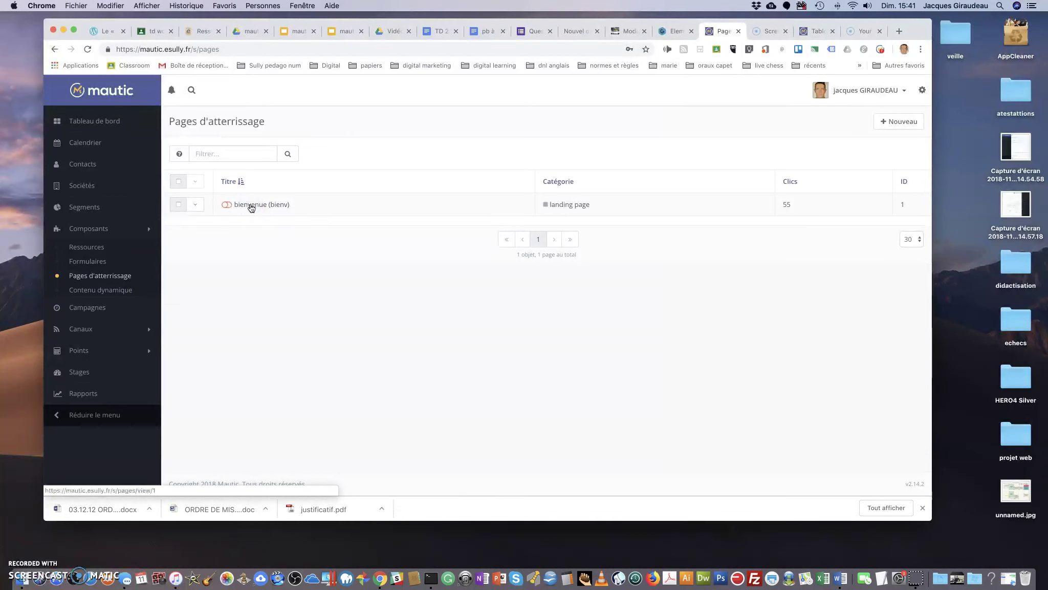
pyautogui.click(87, 307)
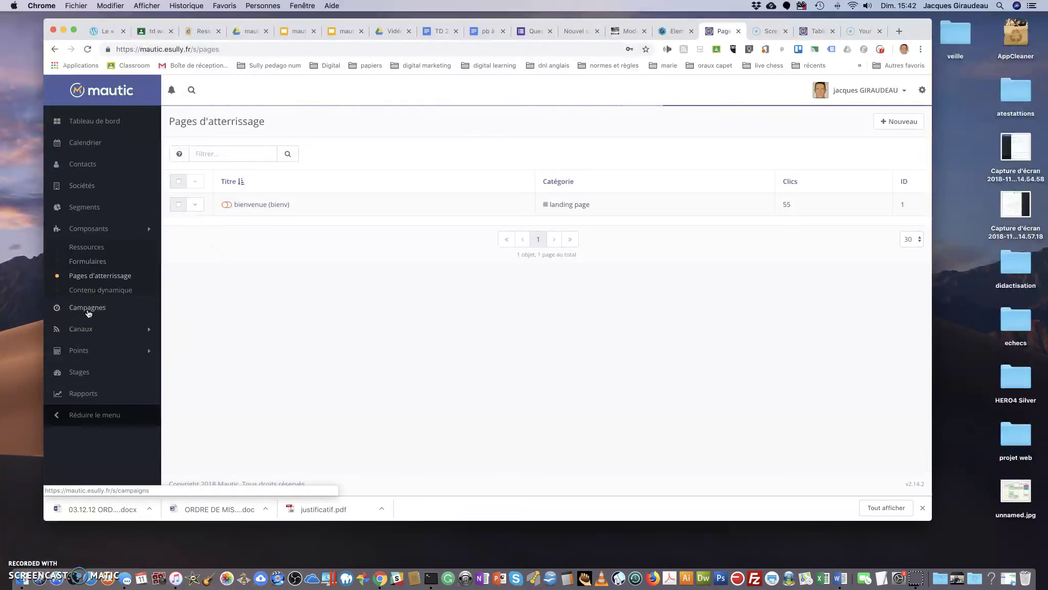
pyautogui.click(147, 330)
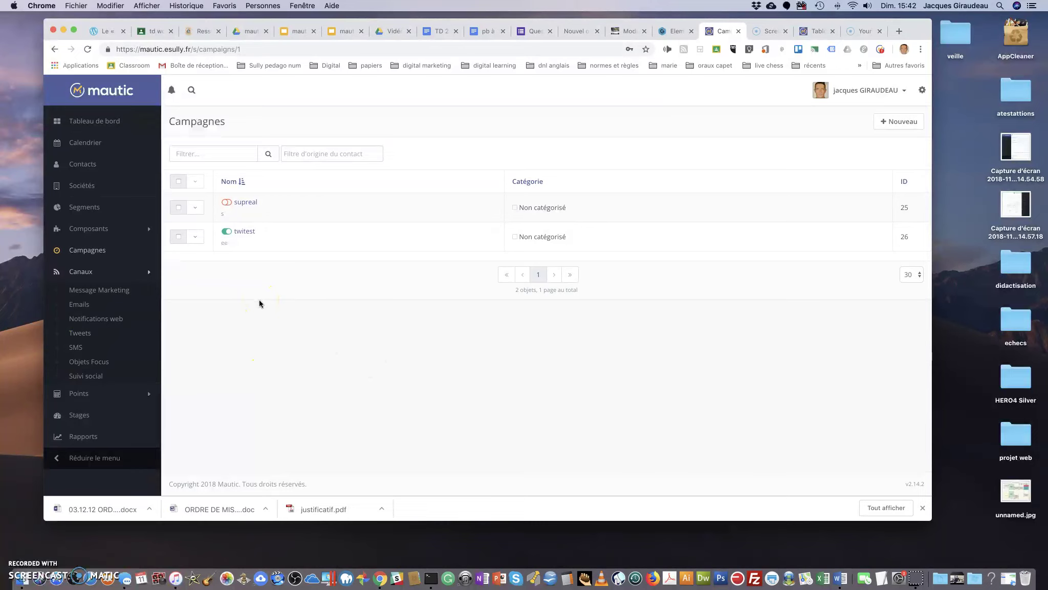
# Step: Open the campaign "twitest" from the campaigns list and view its statistics
pyautogui.click(130, 253)
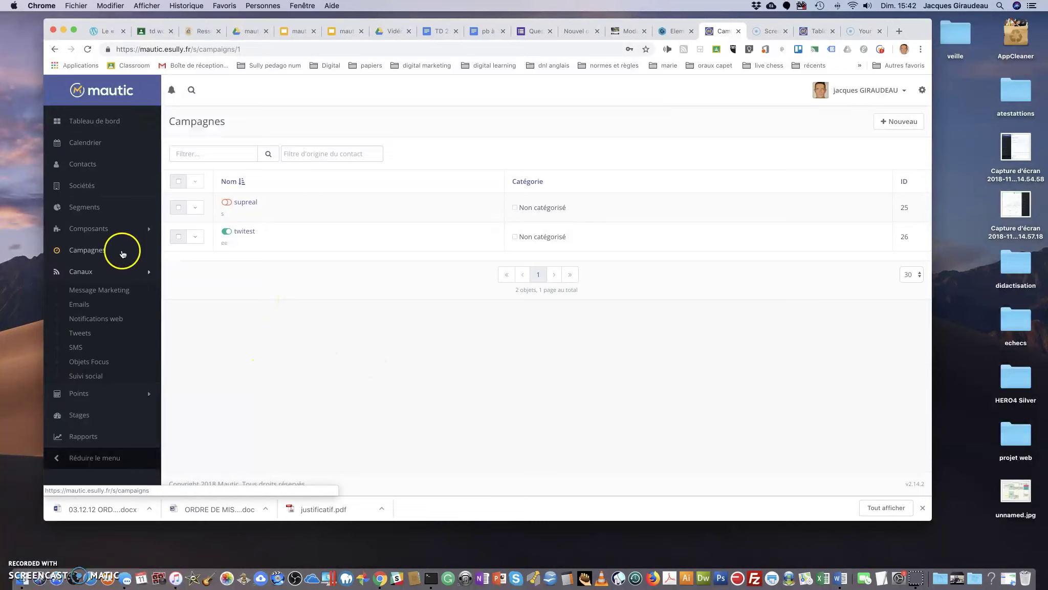
pyautogui.click(241, 203)
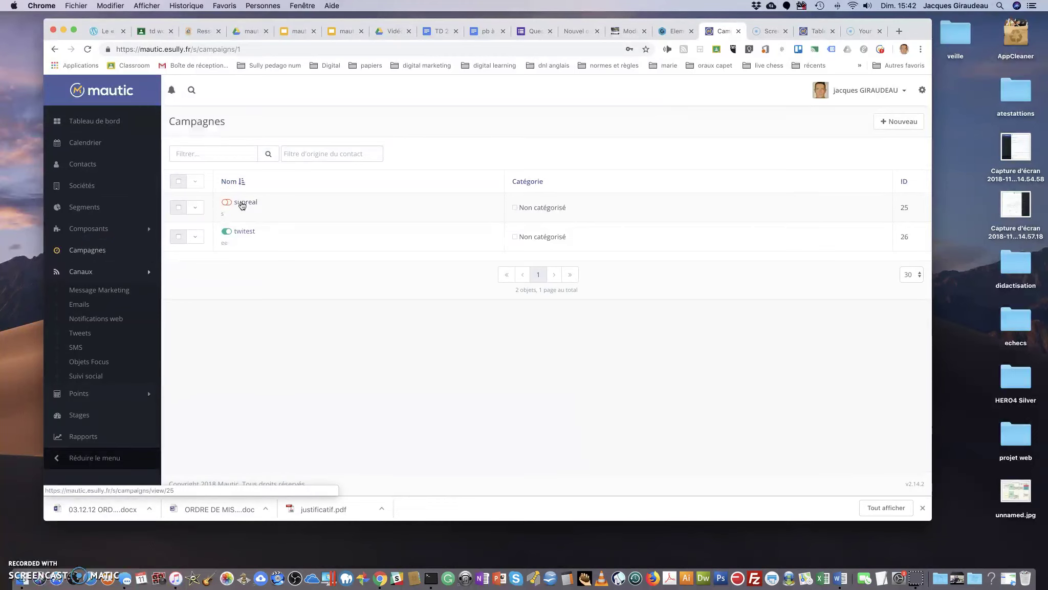
pyautogui.click(241, 233)
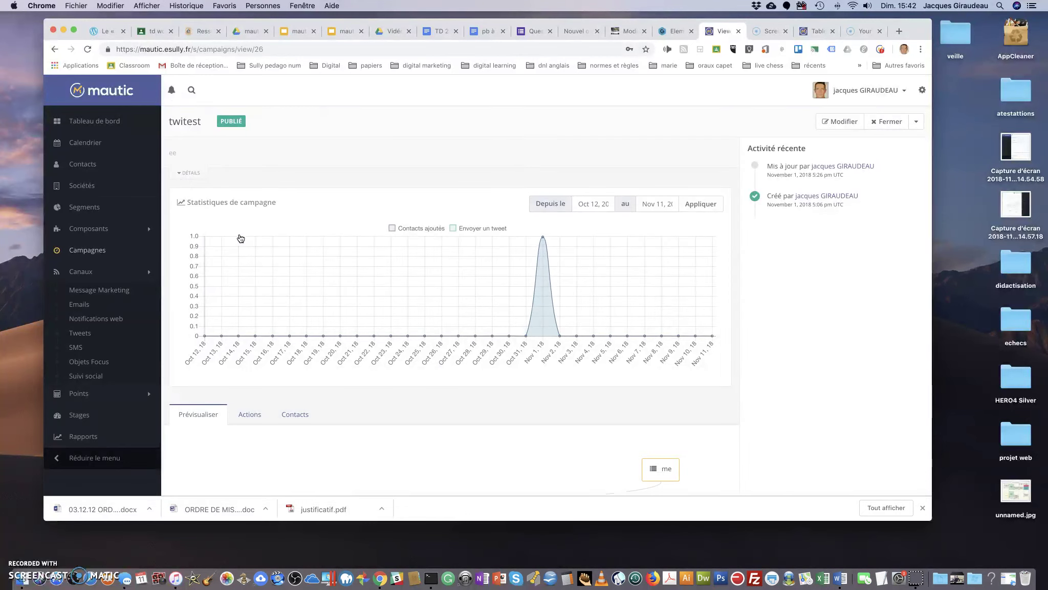
# Step: Open the twitest campaign for editing and launch its campaign generator
pyautogui.click(839, 121)
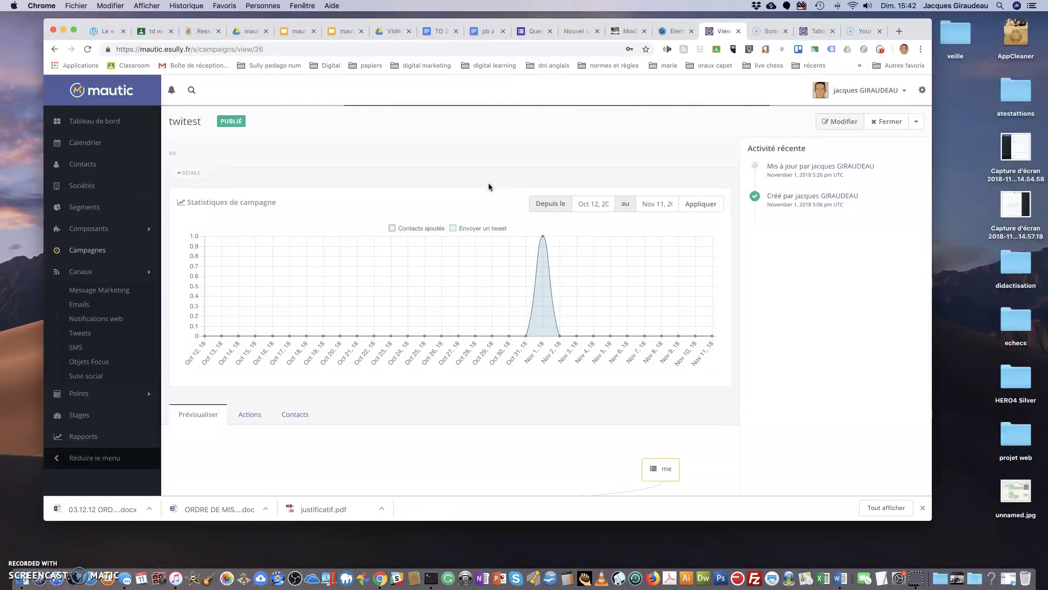
pyautogui.click(251, 416)
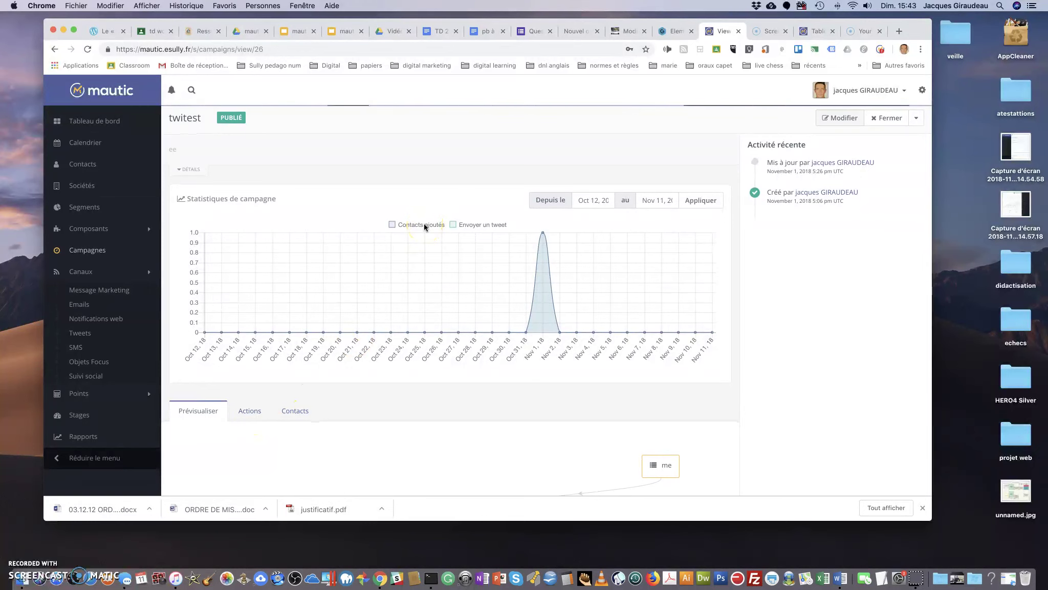
pyautogui.click(657, 122)
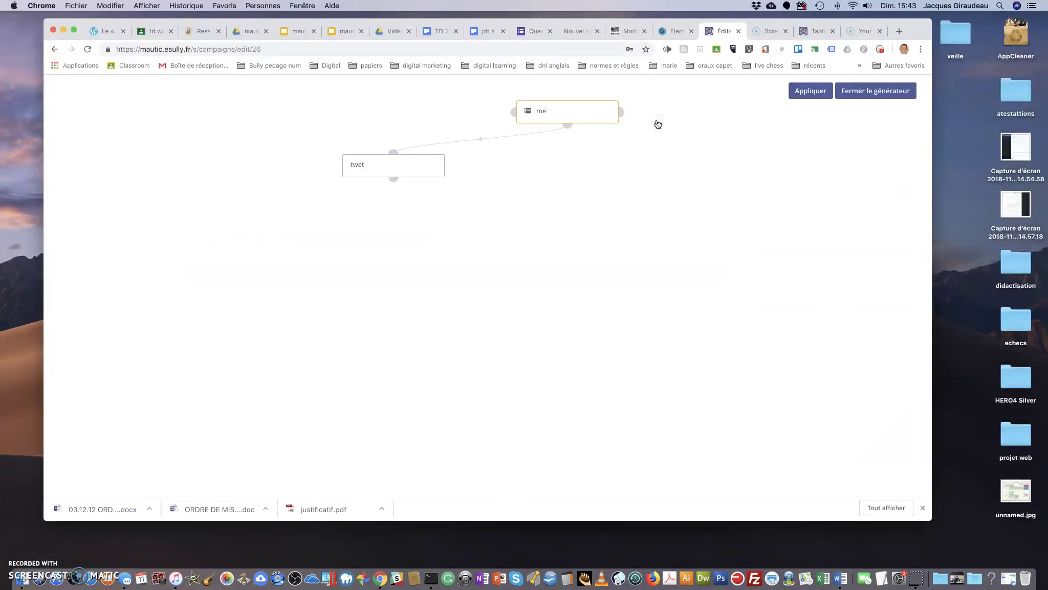
# Step: Reposition the twet event on the campaign canvas, lower and well to the left of the me contact source
pyautogui.moveTo(580, 111)
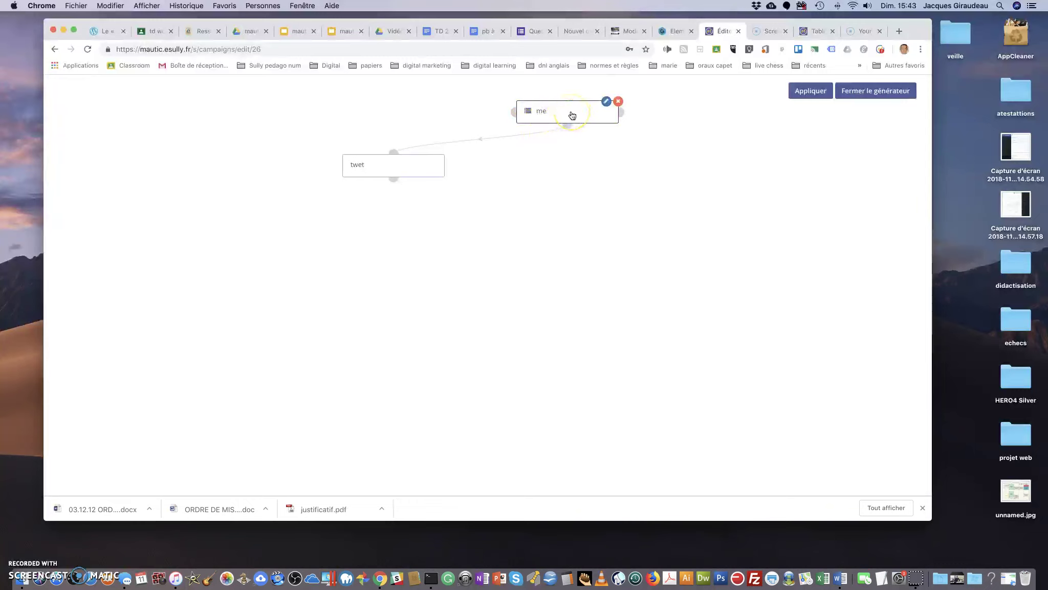
pyautogui.moveTo(425, 166); pyautogui.dragTo(569, 205)
pyautogui.click(531, 209)
pyautogui.click(510, 194)
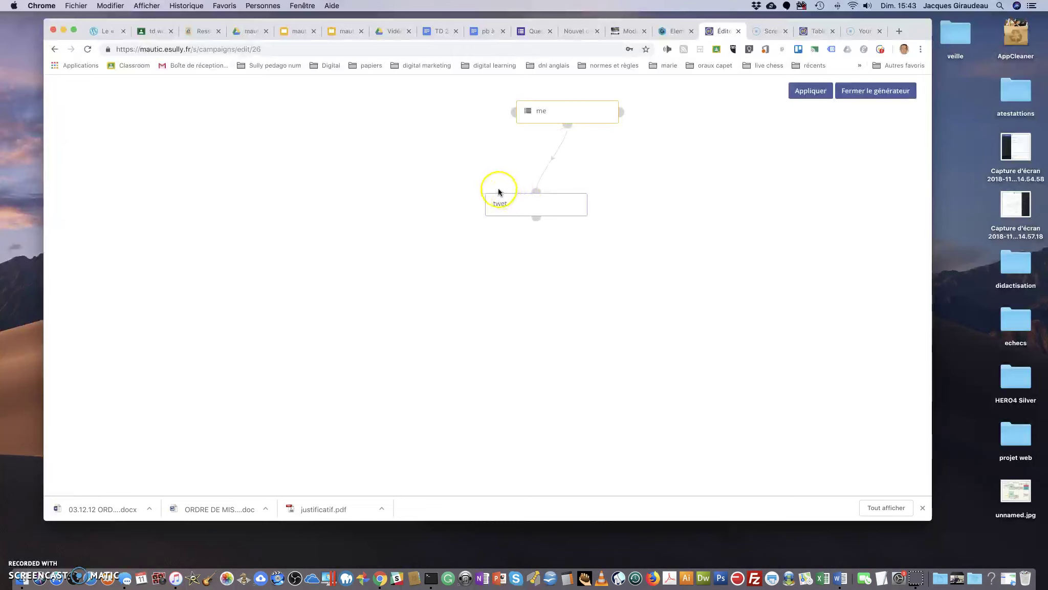
pyautogui.moveTo(517, 205); pyautogui.dragTo(338, 198)
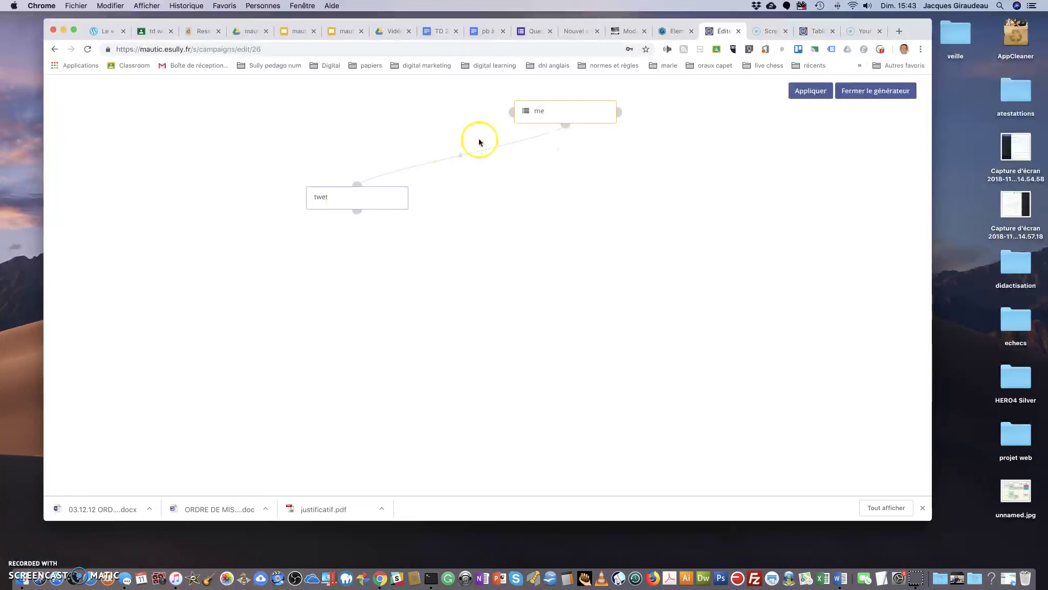
# Step: Add an "Envoyer l'email" action below the me source, named aa, sending the email bienvenue with the Marketing type
pyautogui.click(565, 125)
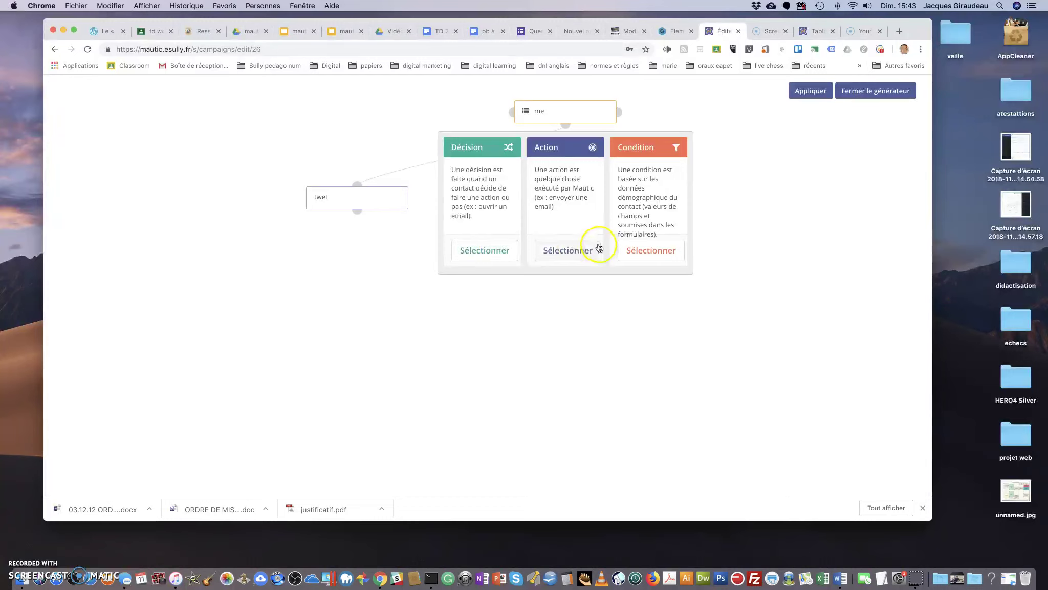
pyautogui.click(574, 252)
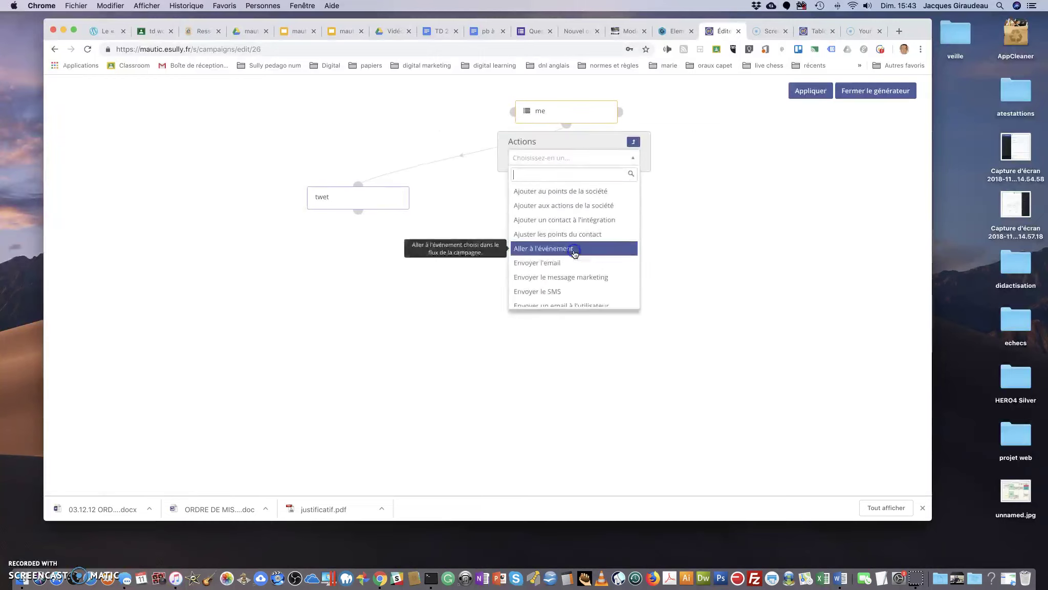
pyautogui.click(545, 261)
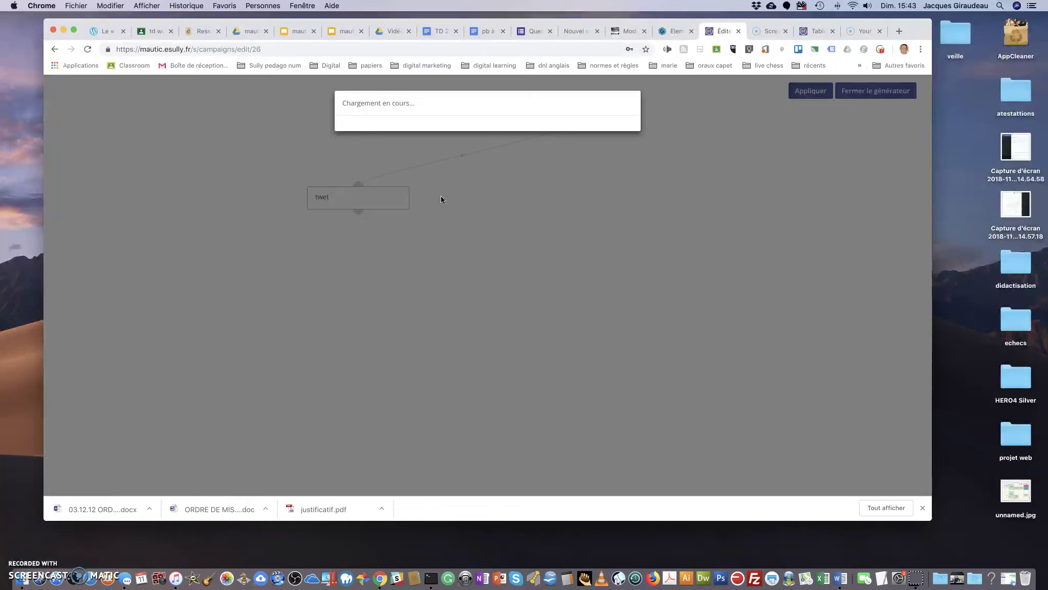
pyautogui.click(379, 152)
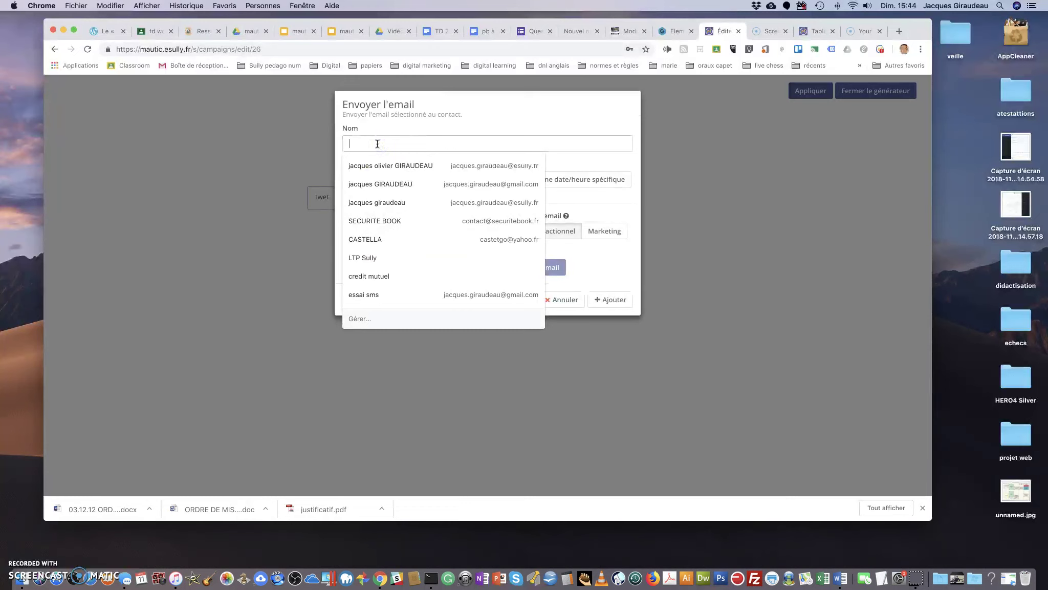
pyautogui.write('aa')
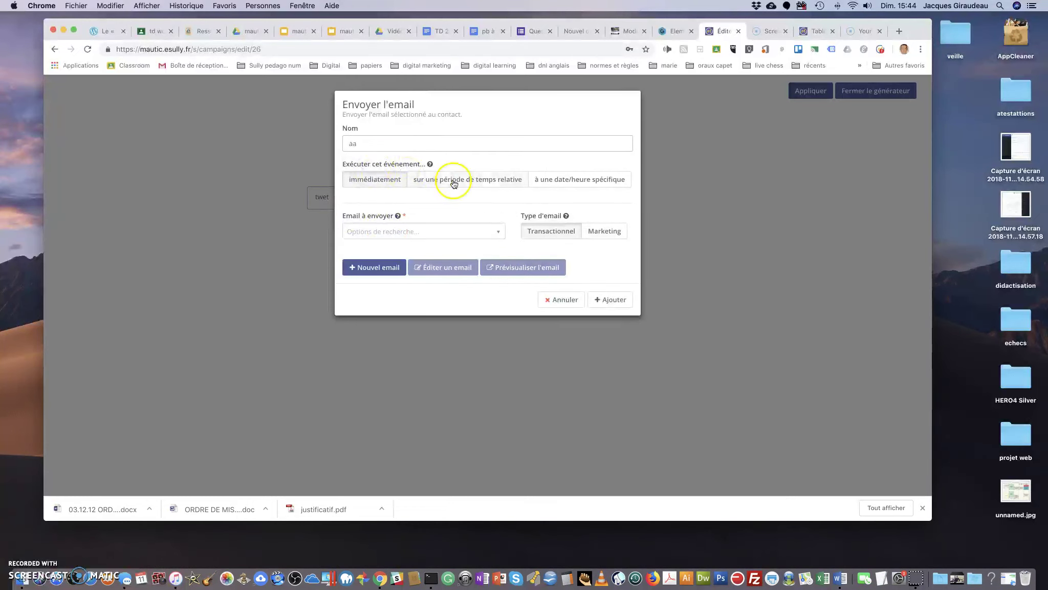
pyautogui.click(381, 231)
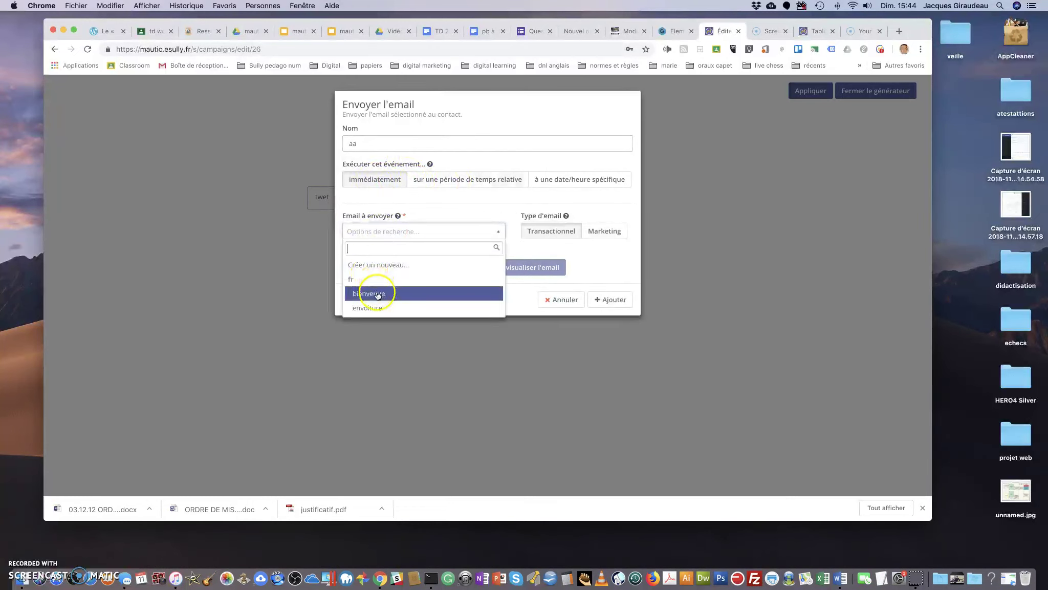
pyautogui.click(369, 292)
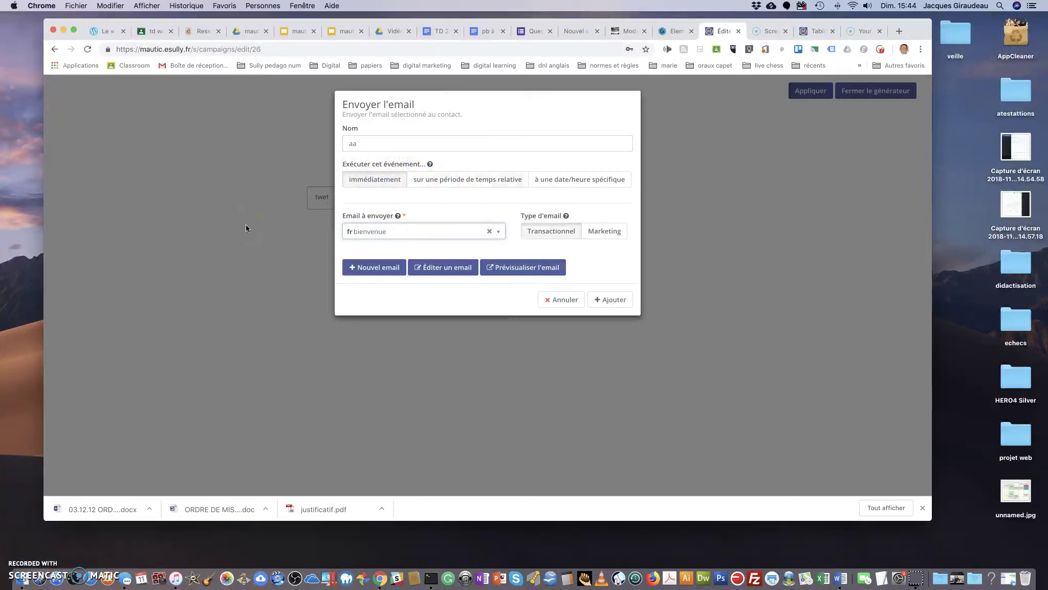
pyautogui.click(596, 233)
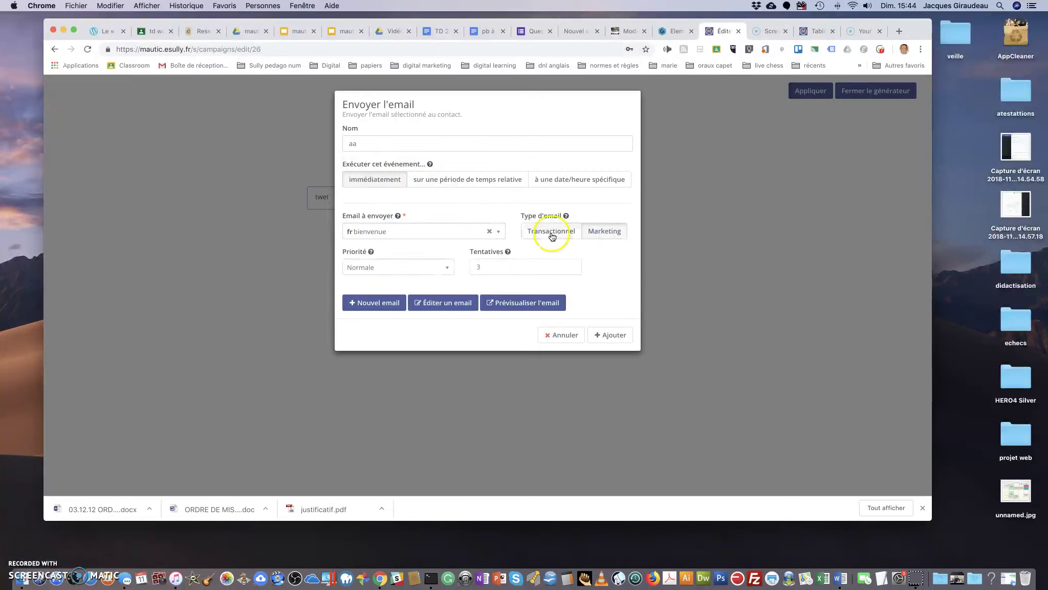
pyautogui.click(407, 271)
pyautogui.click(610, 336)
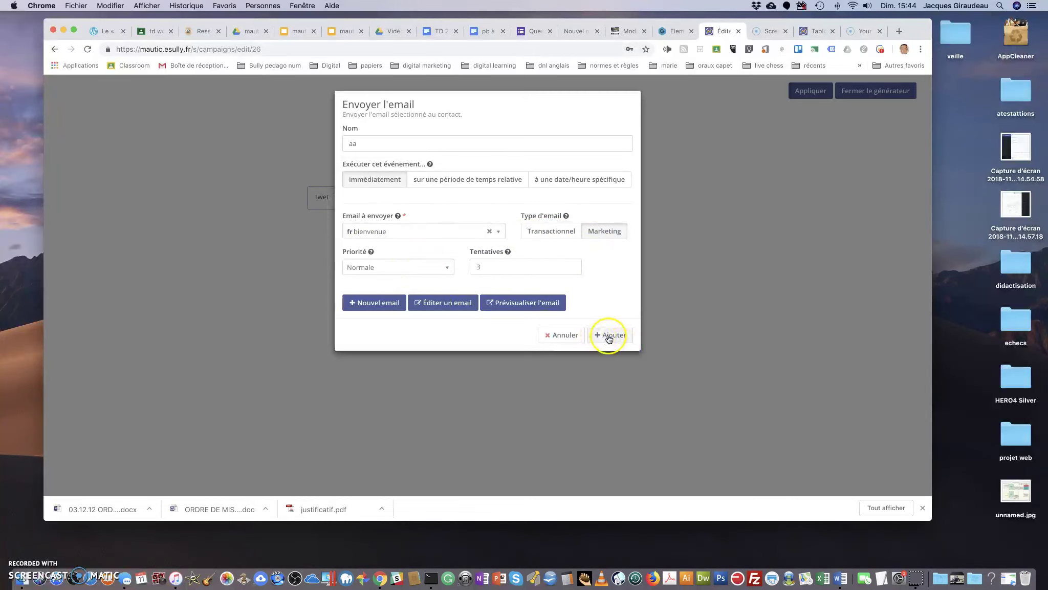
pyautogui.click(105, 313)
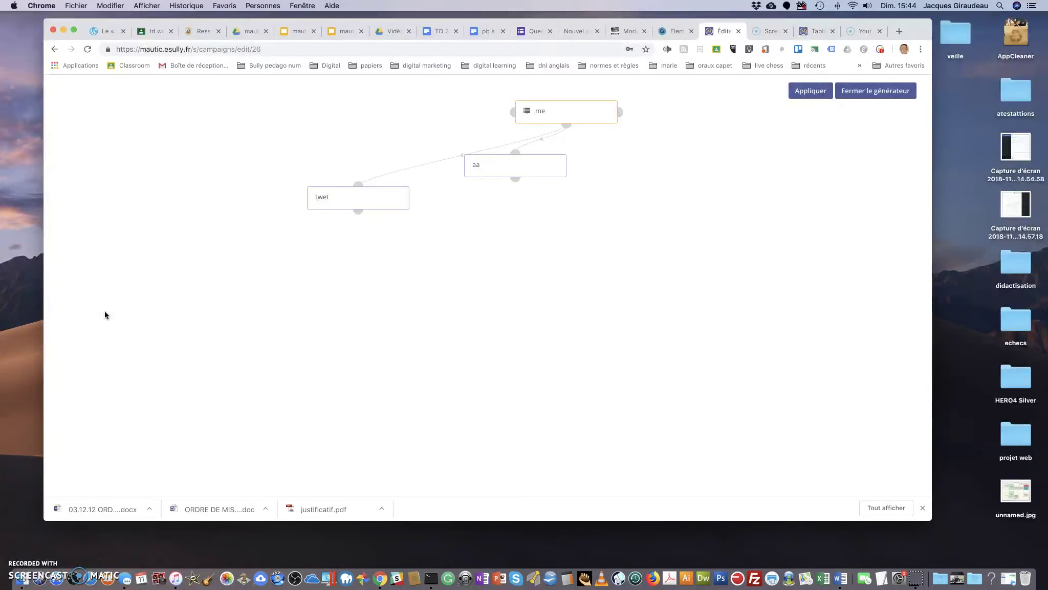
# Step: Move the aa event down and to the right of twet, and view the conditions available after it before closing the generator
pyautogui.moveTo(496, 170); pyautogui.dragTo(603, 239)
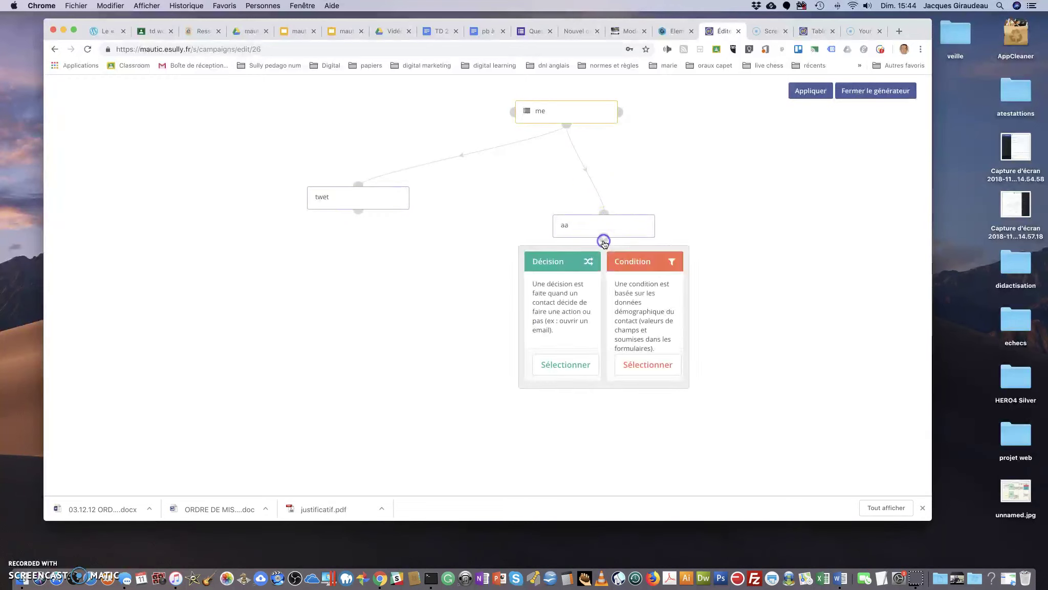
pyautogui.click(646, 366)
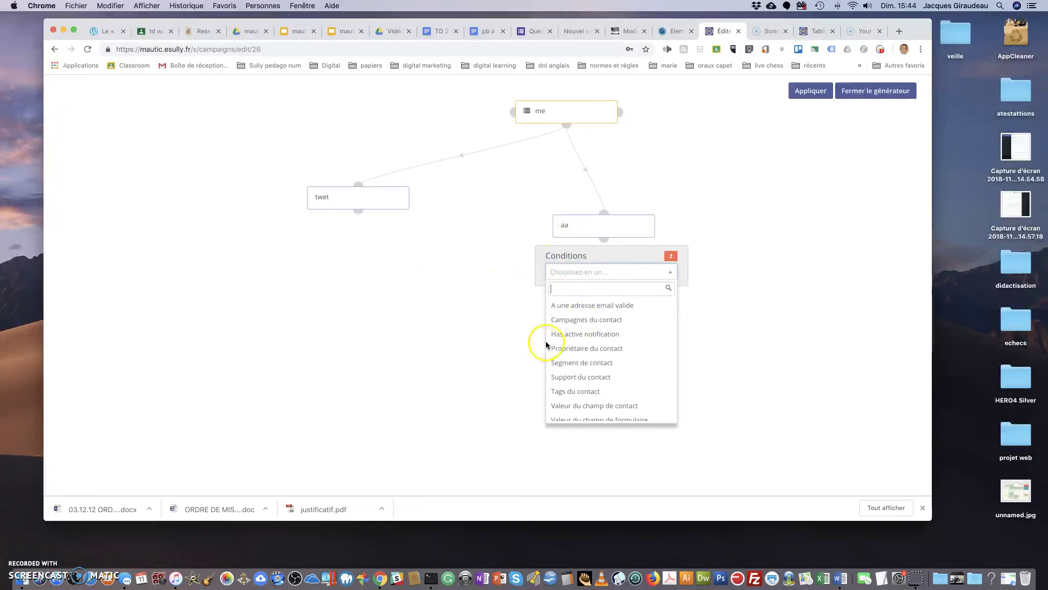
pyautogui.scroll(-1, 560, 348)
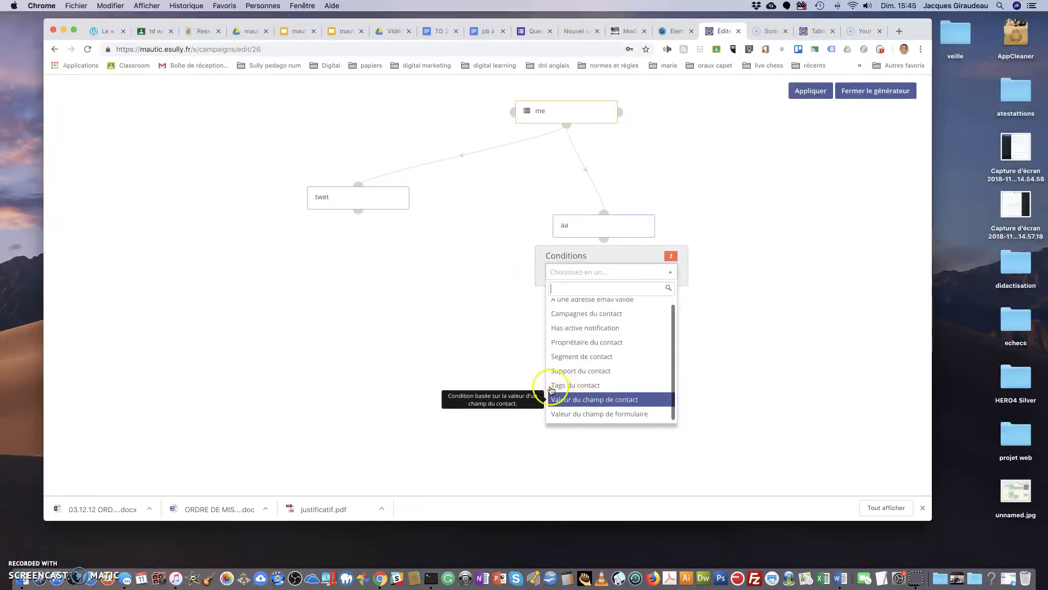
pyautogui.scroll(1, 547, 359)
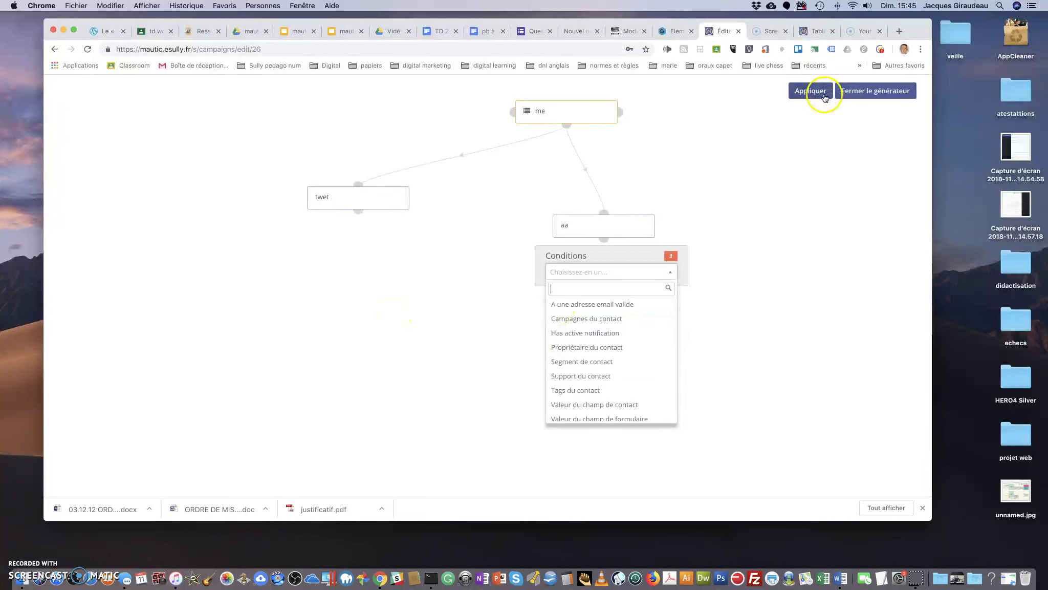
pyautogui.click(866, 92)
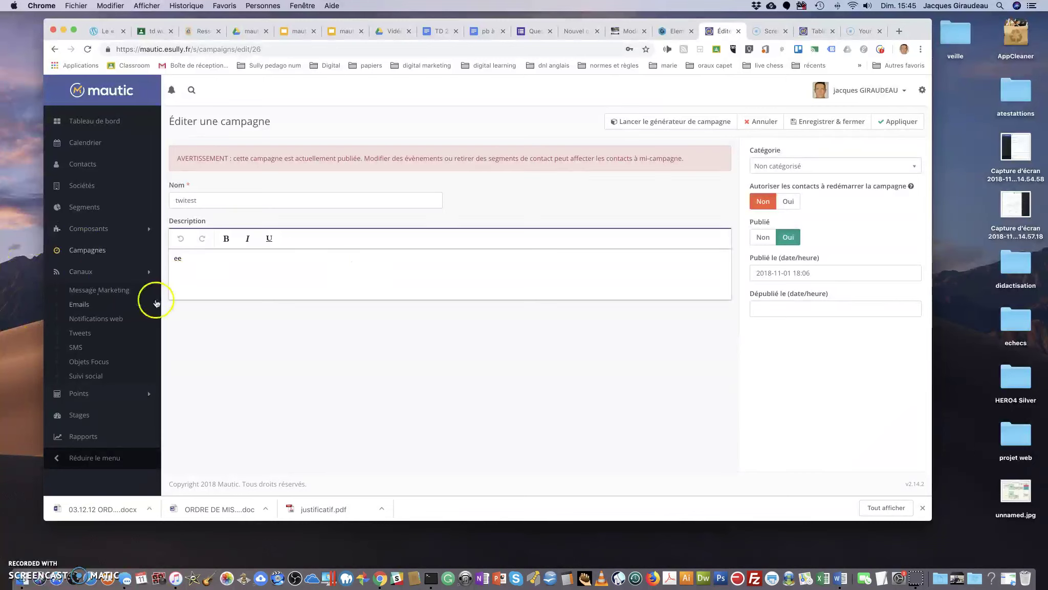
# Step: Review the Canaux channels and the Points subsections, and open the Stages list
pyautogui.click(76, 292)
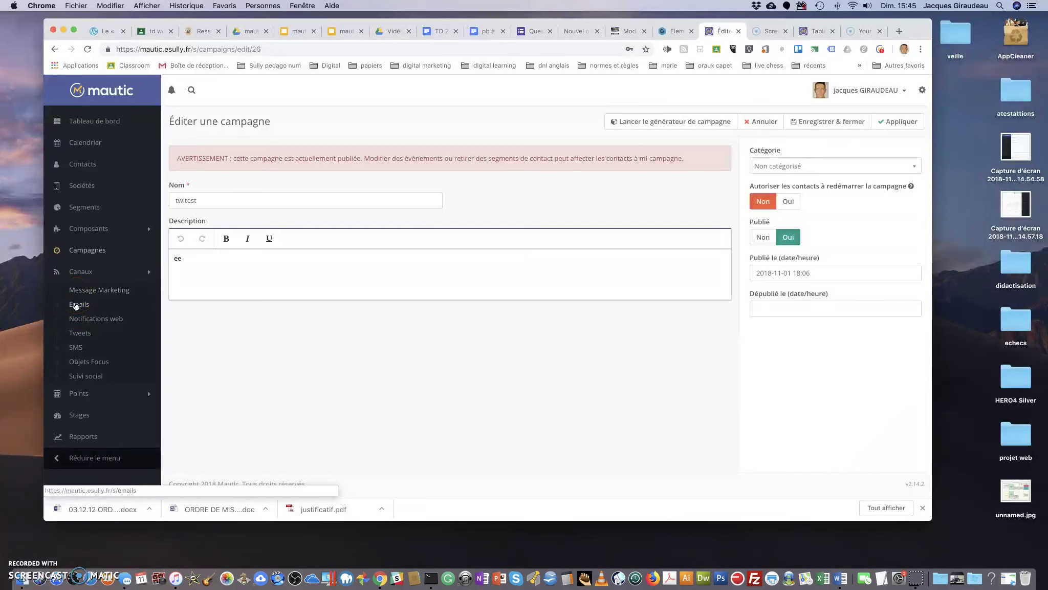
pyautogui.click(100, 319)
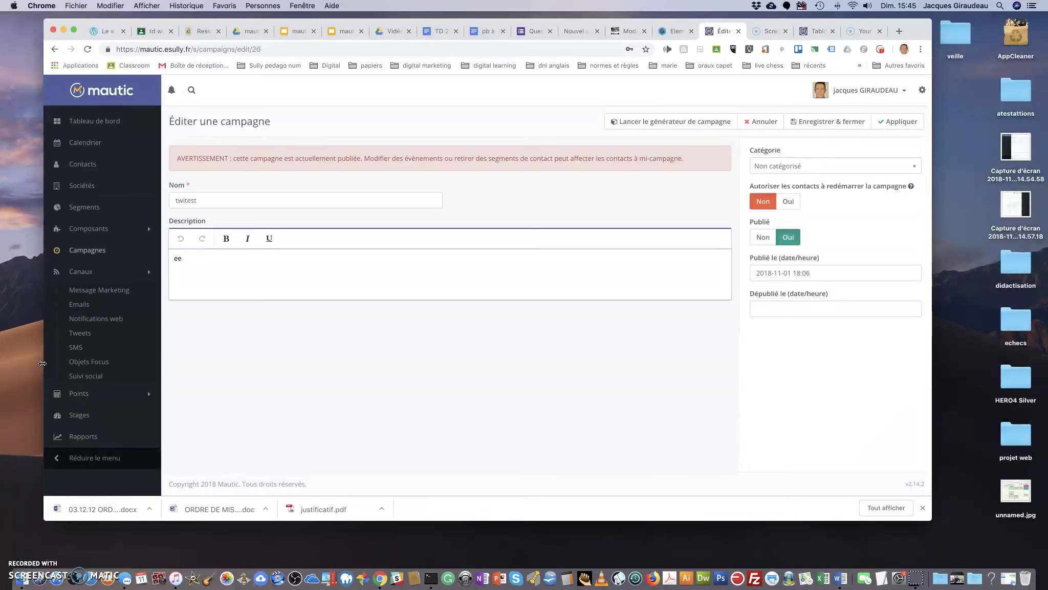
pyautogui.click(92, 271)
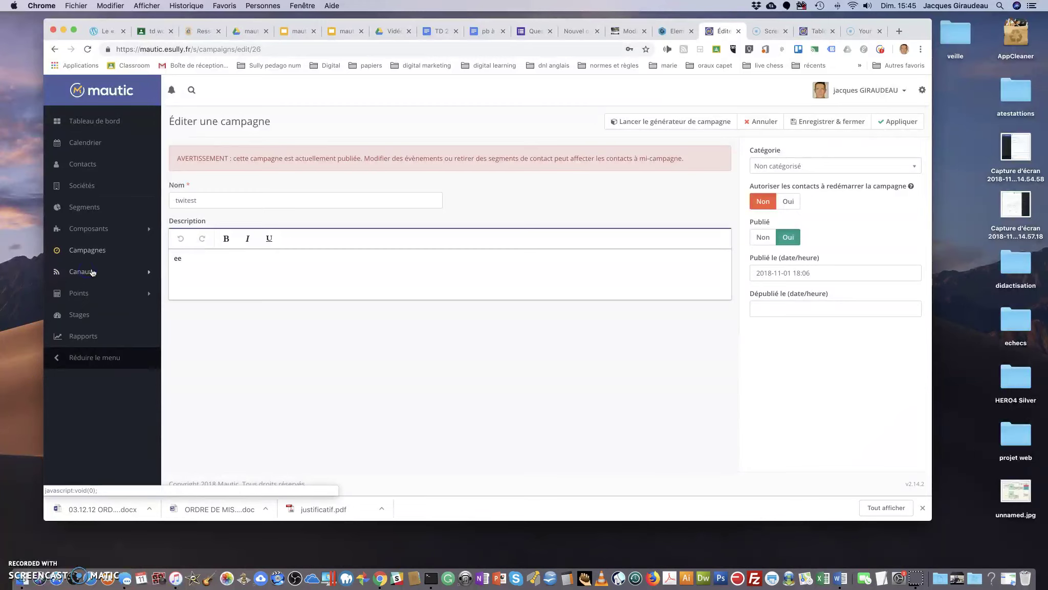
pyautogui.click(148, 296)
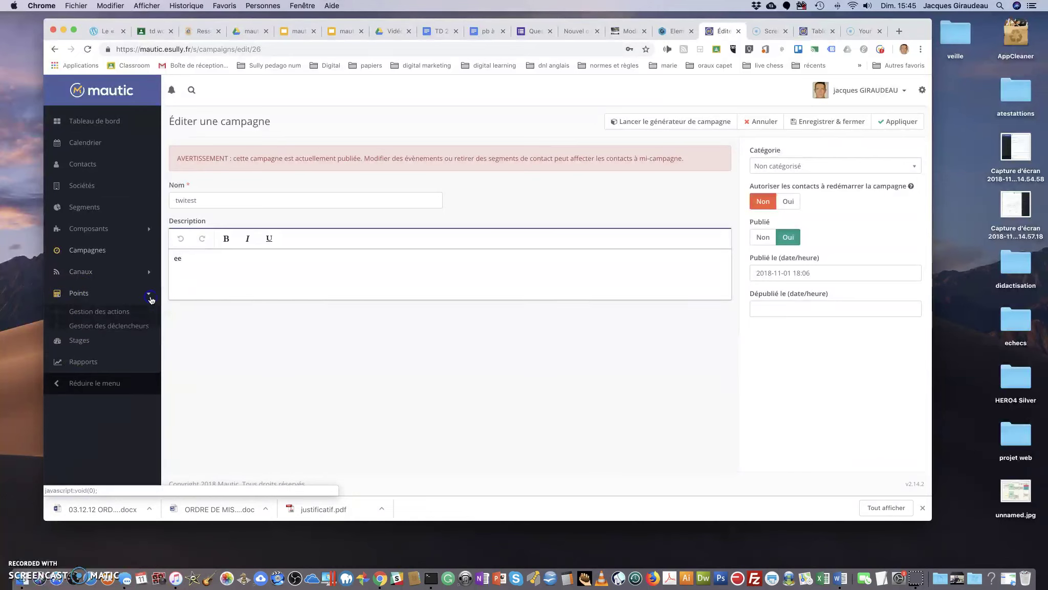
pyautogui.click(97, 313)
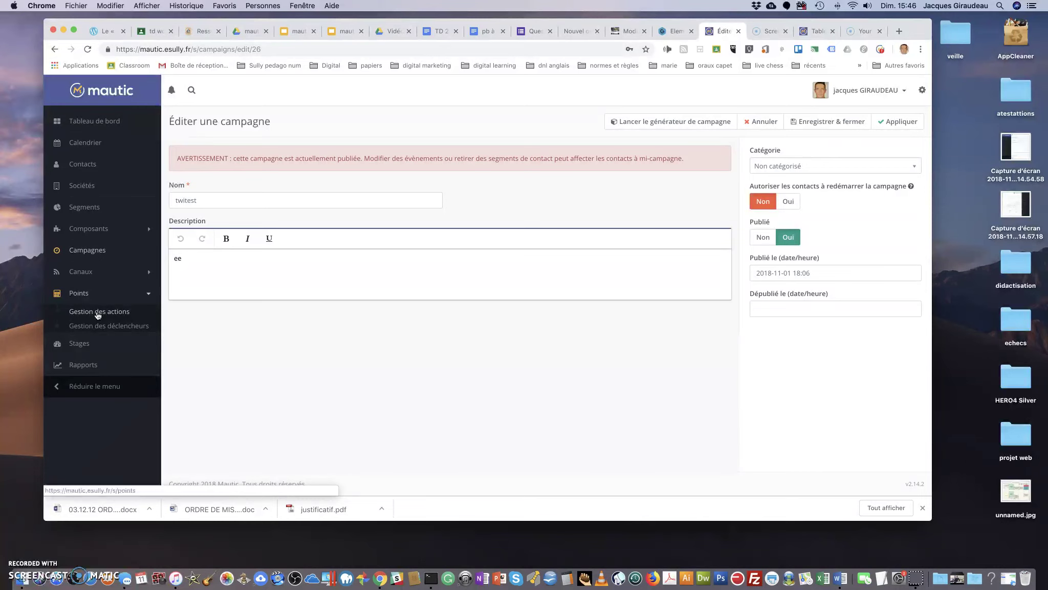
pyautogui.click(92, 327)
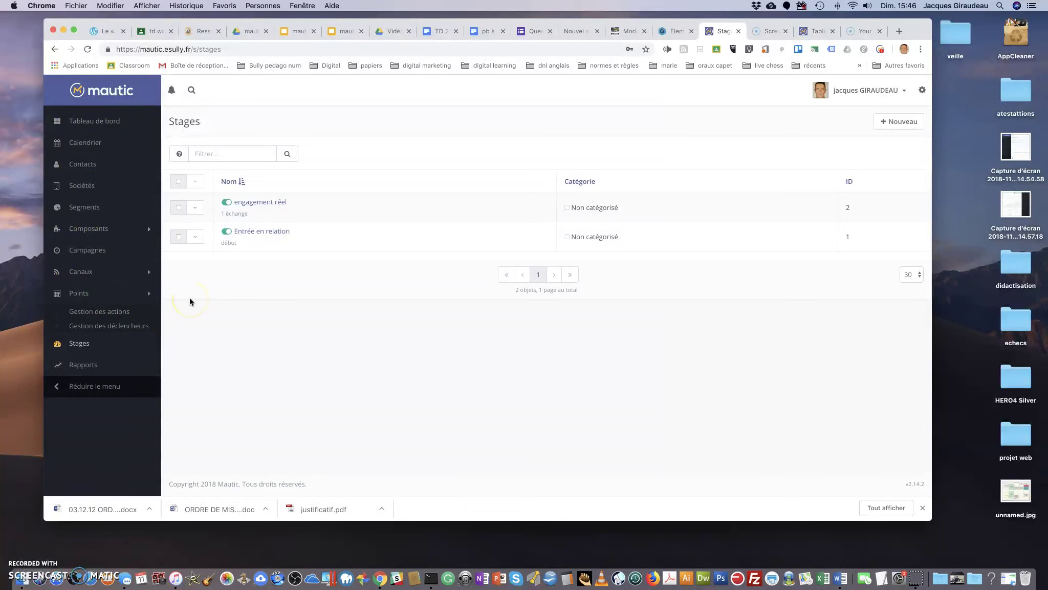
# Step: Open Mautic's Configuration settings and examine the system parameters and the email sending parameters
pyautogui.click(923, 92)
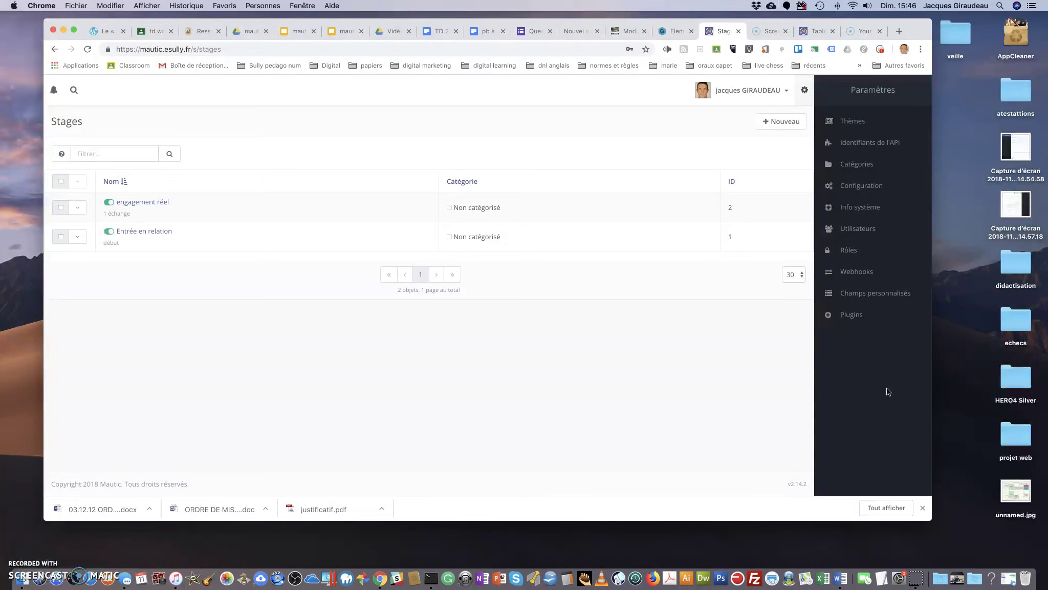
pyautogui.click(842, 191)
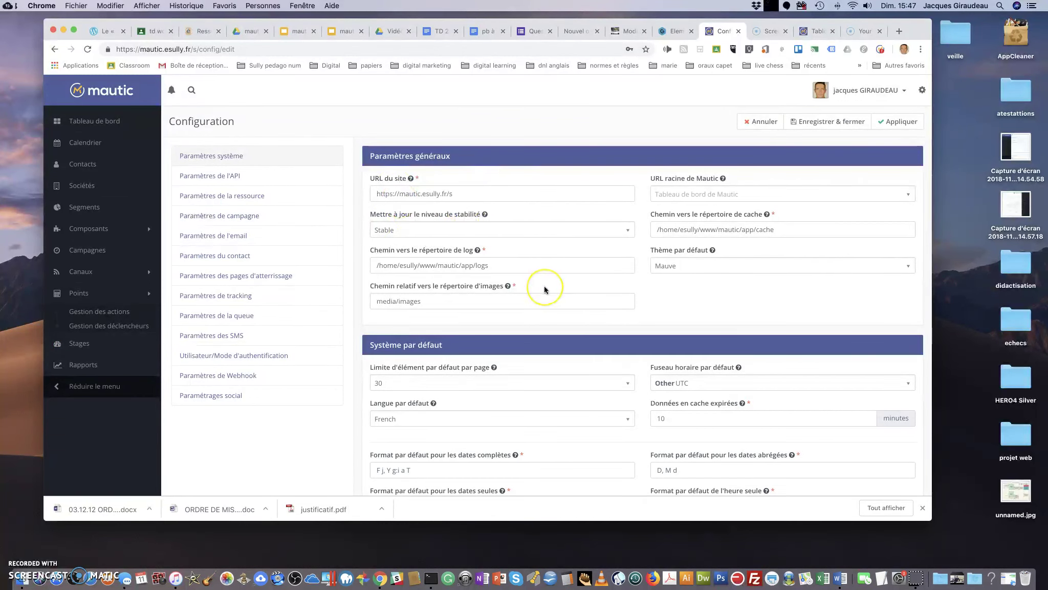
pyautogui.scroll(-5, 543, 286)
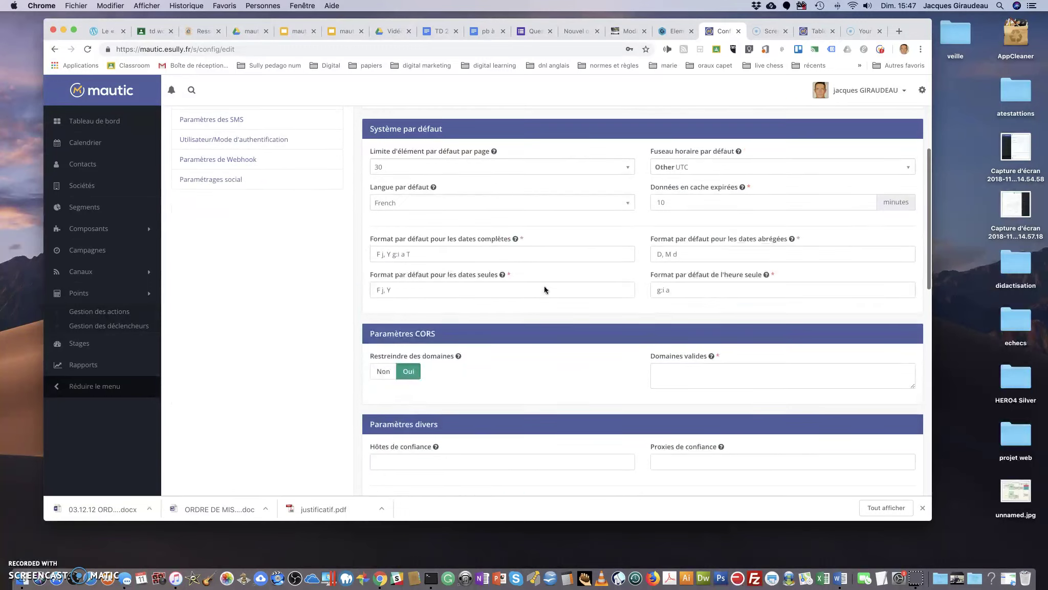
pyautogui.scroll(5, 545, 287)
pyautogui.click(450, 195)
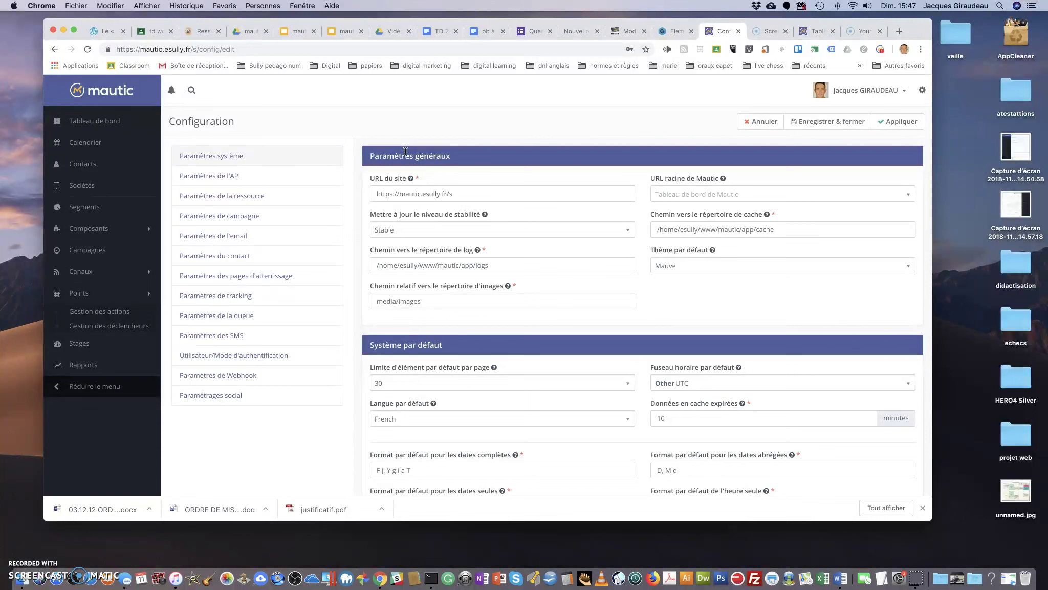
pyautogui.click(215, 238)
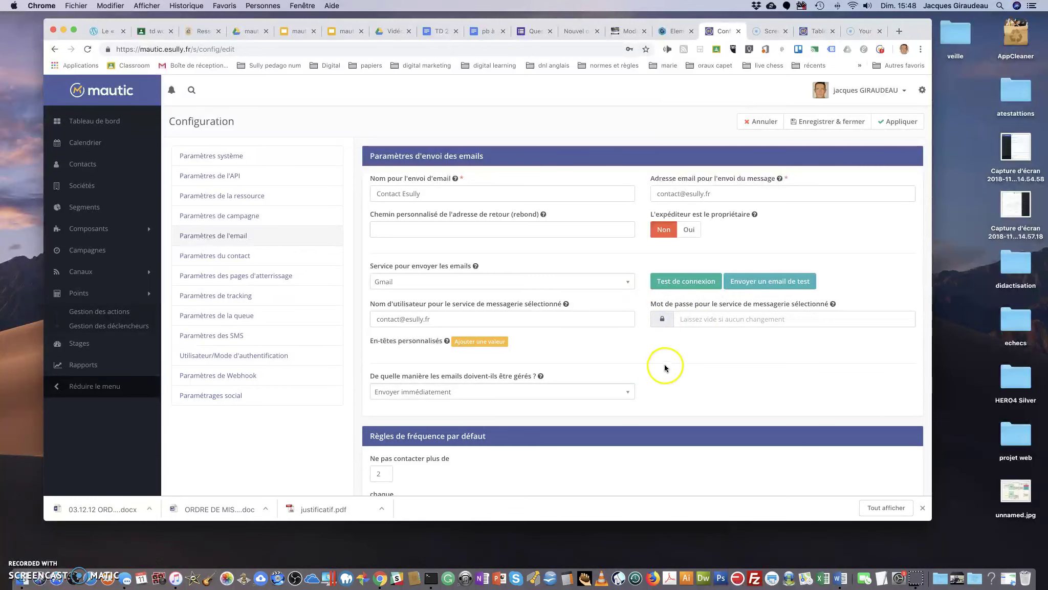
# Step: Open Mautic's plugin management page to view the available integrations
pyautogui.scroll(-1, 202, 376)
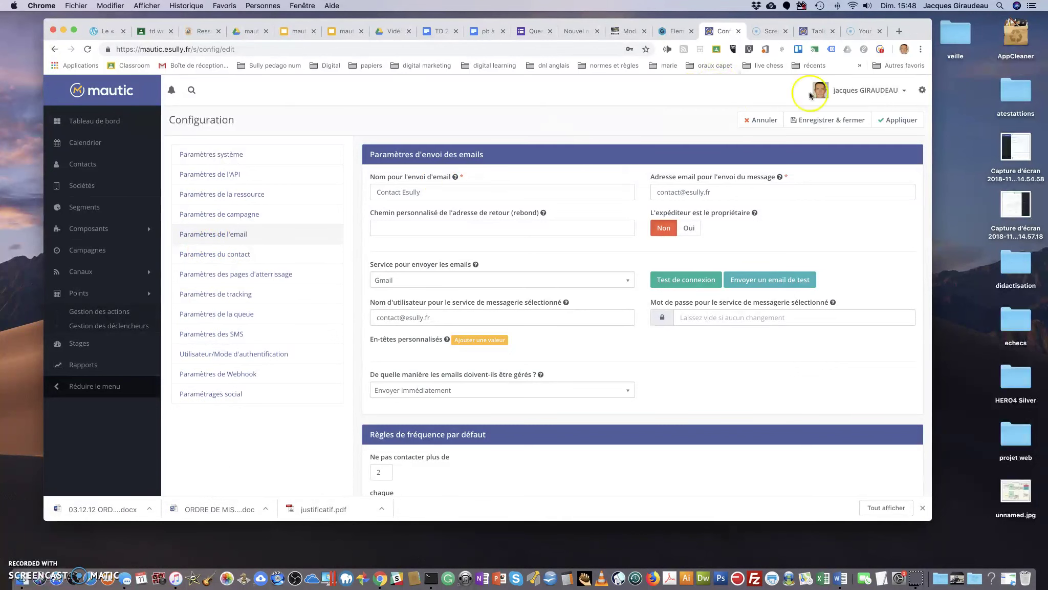
pyautogui.click(921, 89)
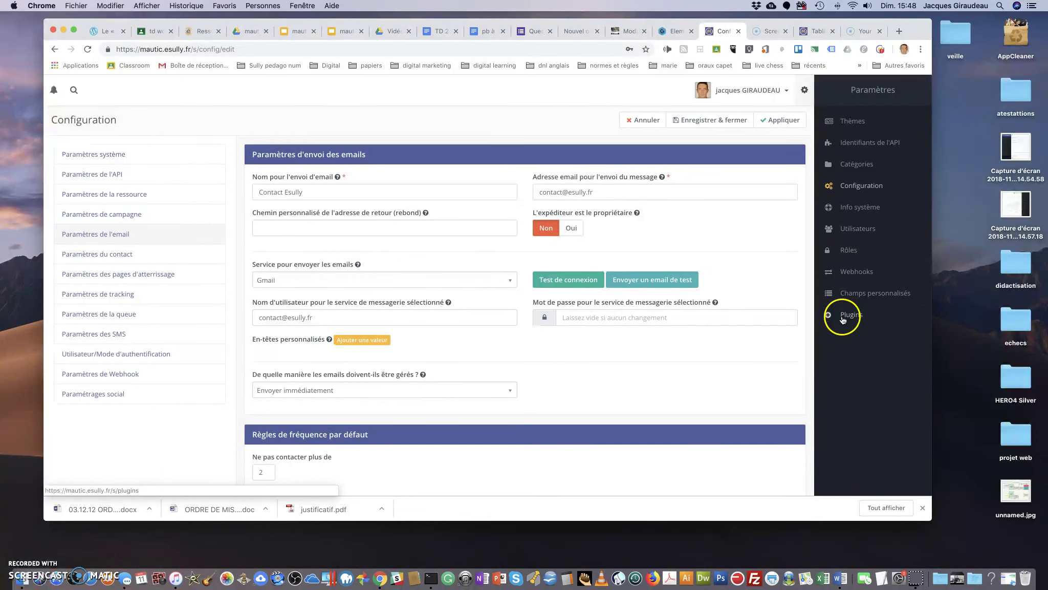
pyautogui.click(847, 317)
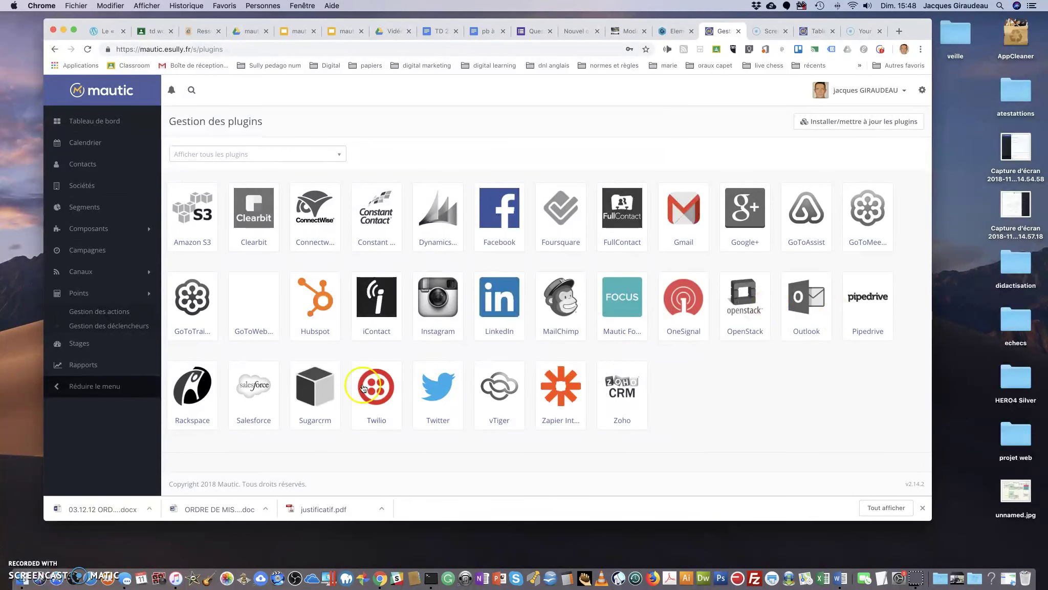
# Step: Open the Sugarcrm plugin's settings and view its authentication details and Fonctionnalités section
pyautogui.click(315, 394)
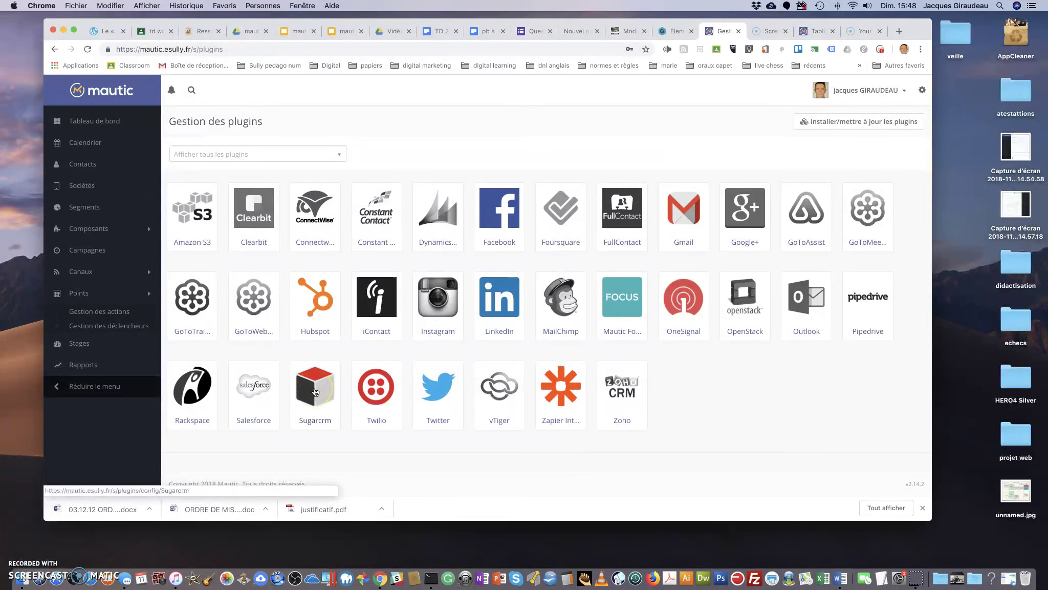
pyautogui.click(315, 392)
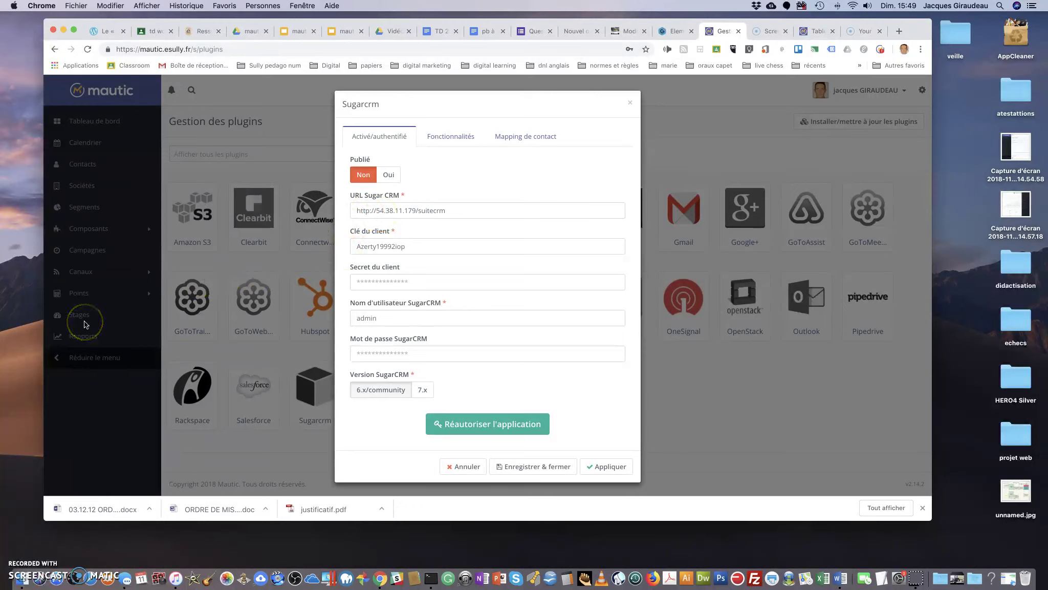
pyautogui.click(443, 137)
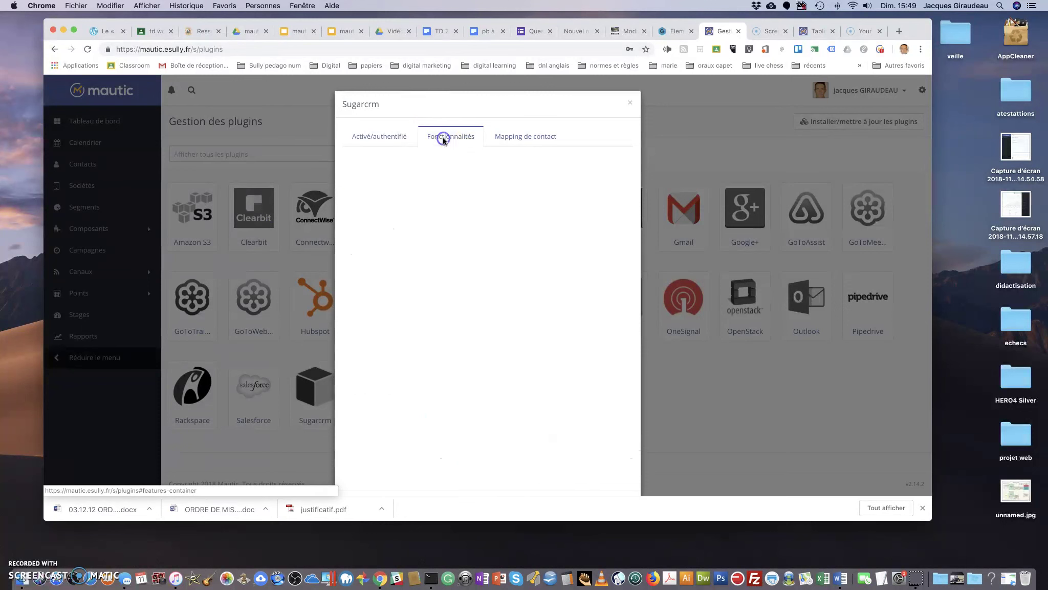